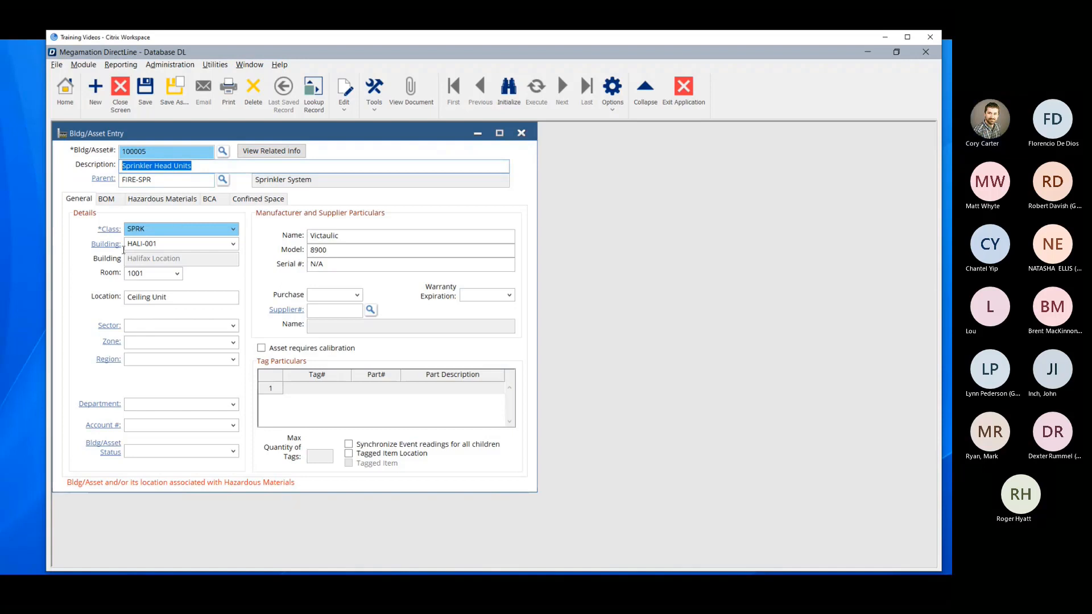
Review the sprinkler head, escutcheon plate and drop down pipe lines in the asset's bill of material.
{"action": "left_click", "coordinate": [108, 200]}
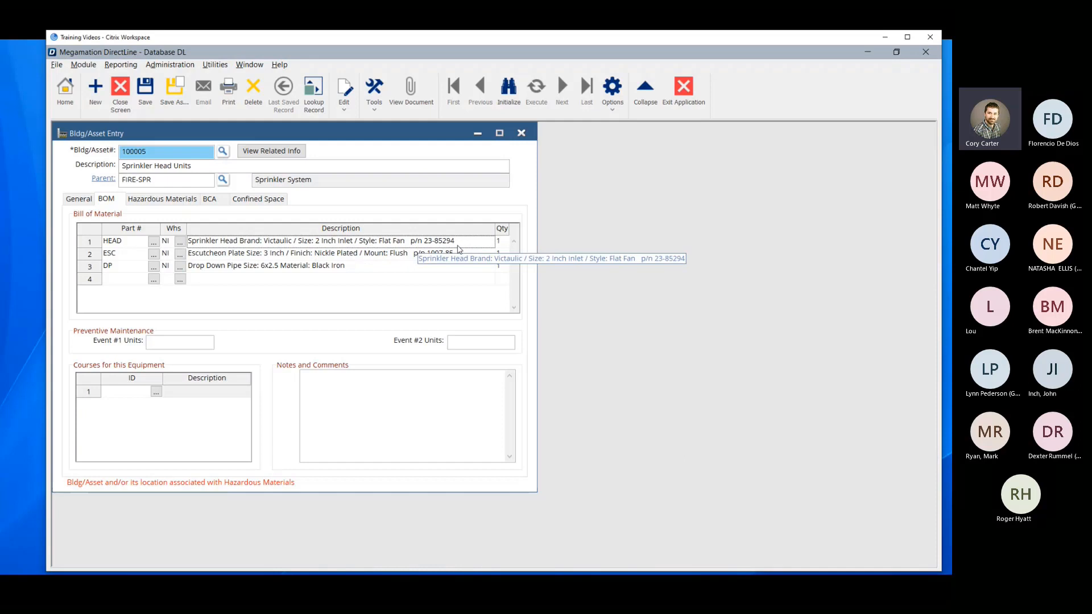
{"action": "left_click", "coordinate": [500, 241]}
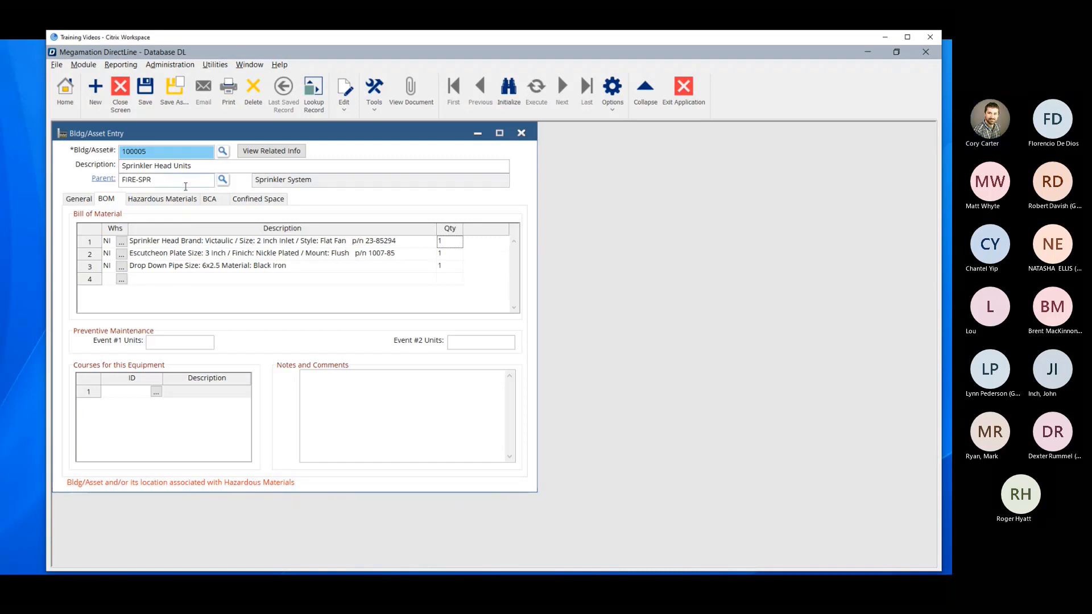
{"action": "key", "text": "Tab"}
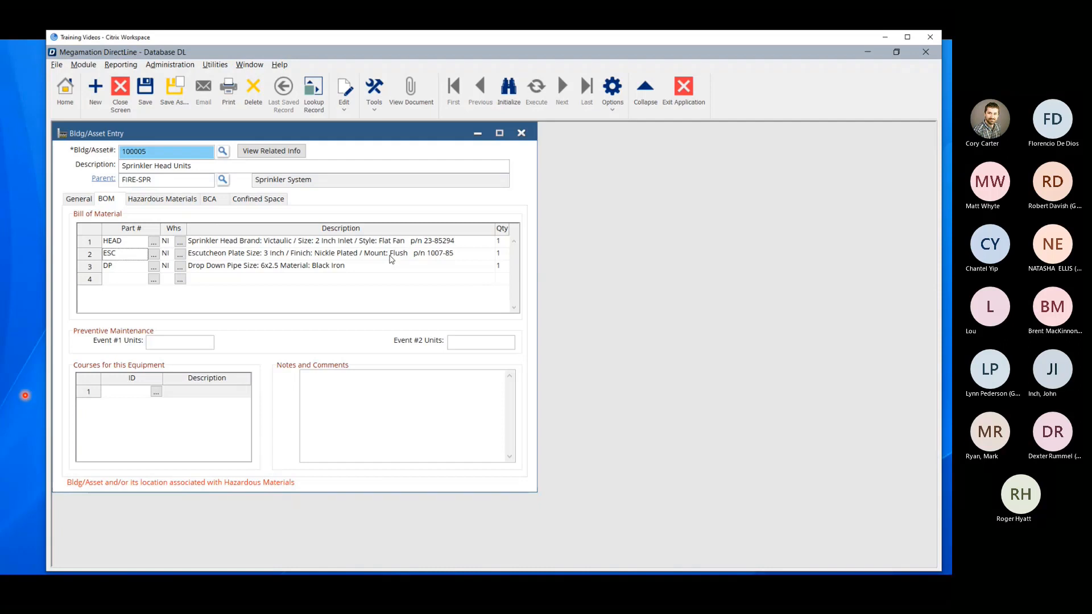
{"action": "left_click", "coordinate": [119, 269]}
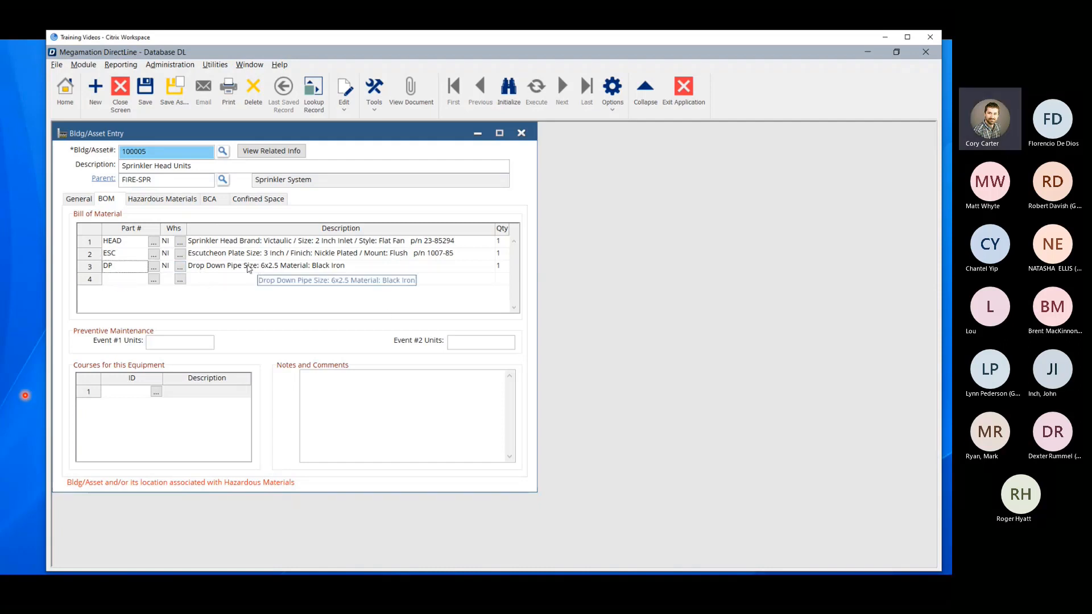
{"action": "left_click", "coordinate": [265, 269]}
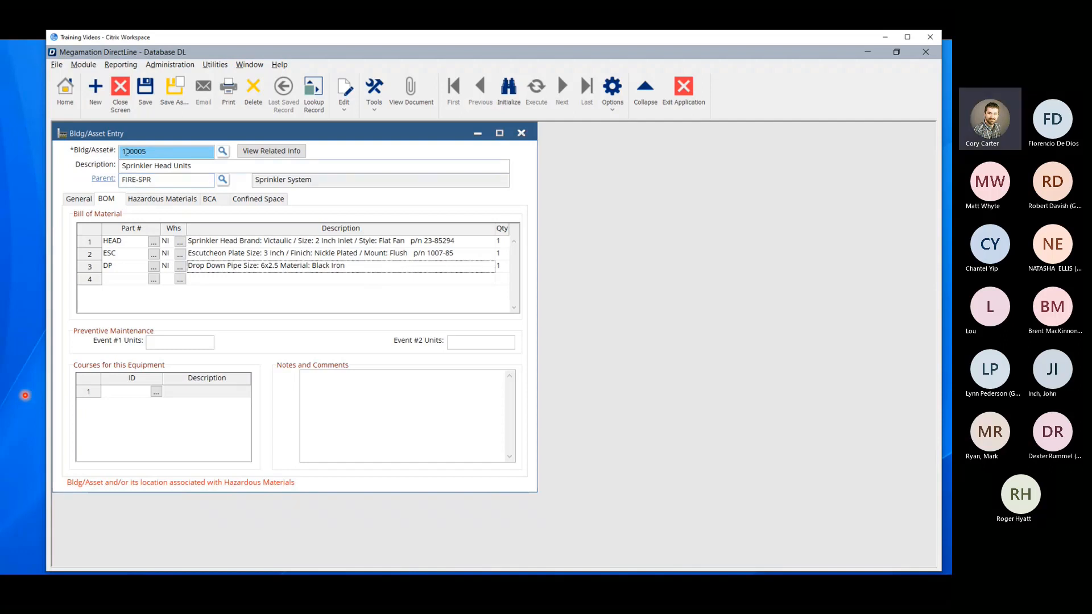
Check the asset number and the parent assignment in the general details of Sprinkler Head Units.
{"action": "left_click_drag", "start_coordinate": [165, 154], "coordinate": [118, 157]}
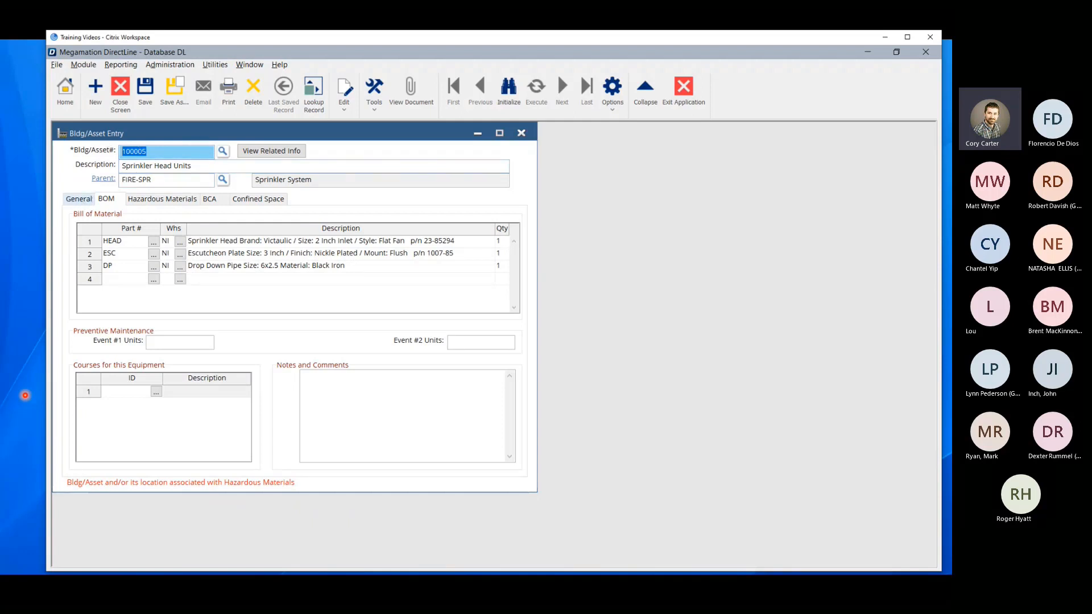
{"action": "left_click", "coordinate": [81, 199]}
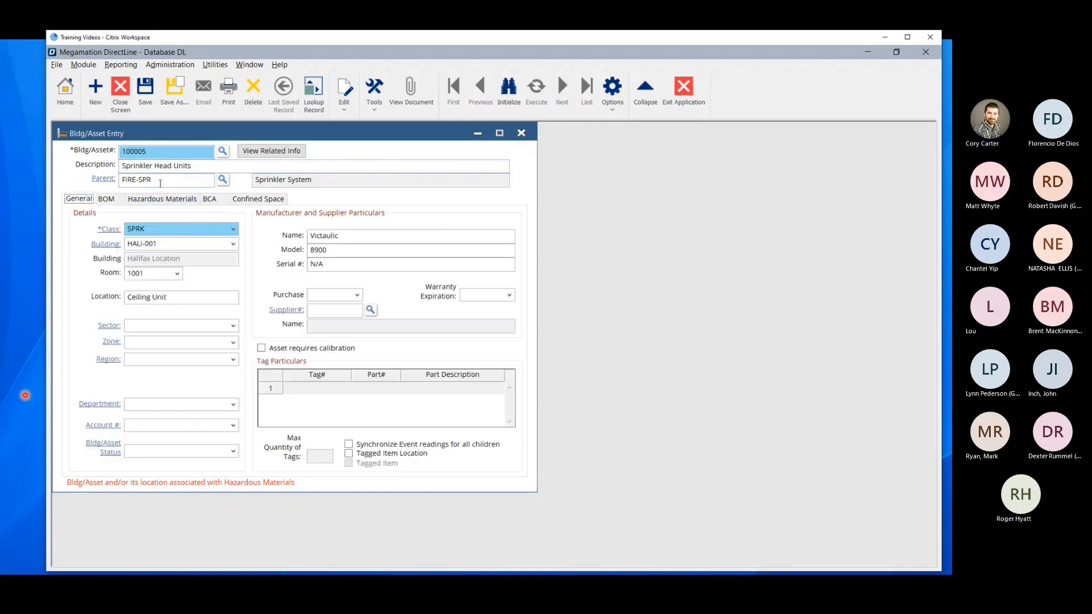
{"action": "left_click_drag", "start_coordinate": [156, 179], "coordinate": [94, 183]}
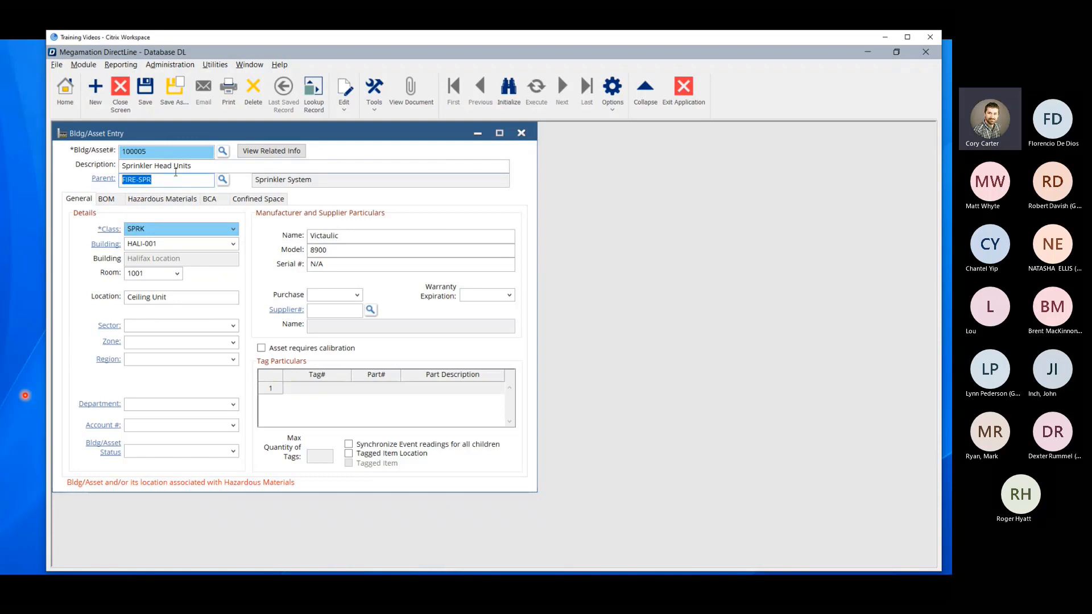
Look up the first Sprinkler Head Units in the asset hierarchy under Megamation University, Fire Safety Systems, Sprinkler System, leaving the search without loading a record.
{"action": "left_click", "coordinate": [222, 151]}
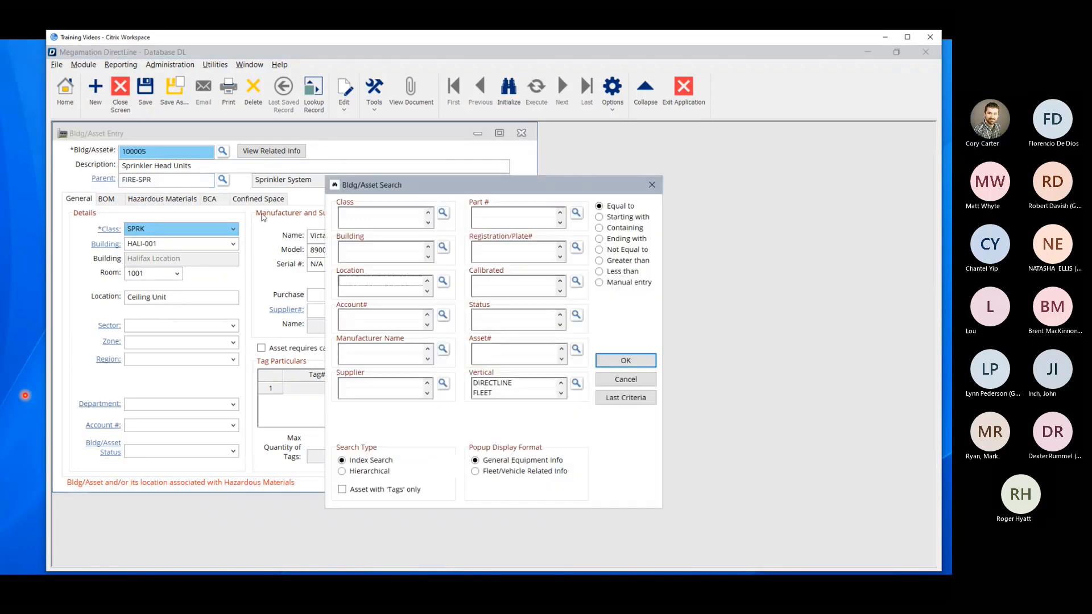
{"action": "left_click", "coordinate": [390, 469]}
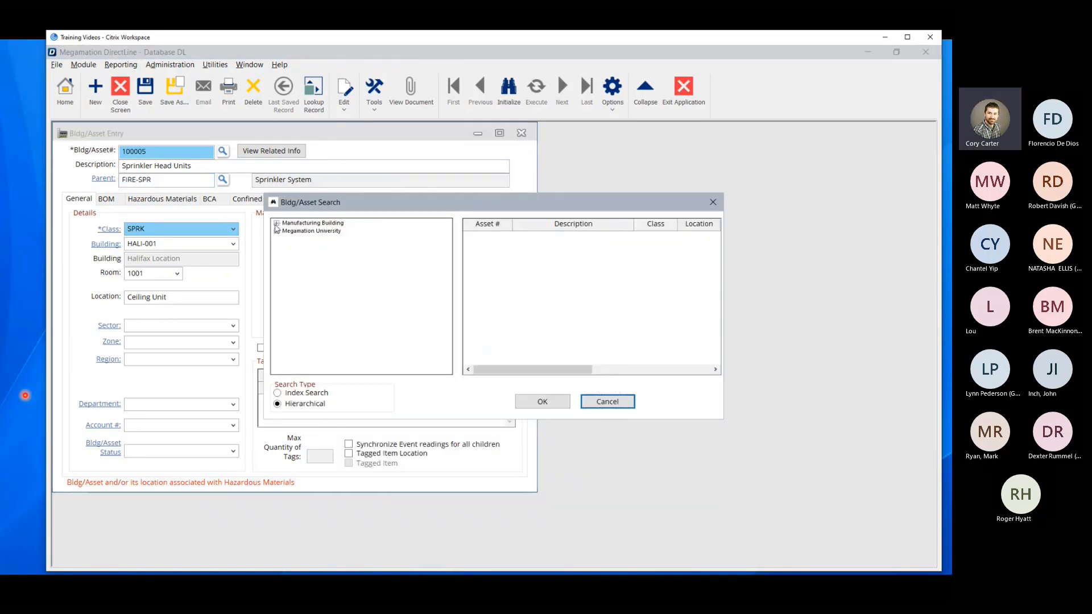
{"action": "left_click", "coordinate": [277, 231]}
{"action": "left_click", "coordinate": [287, 239]}
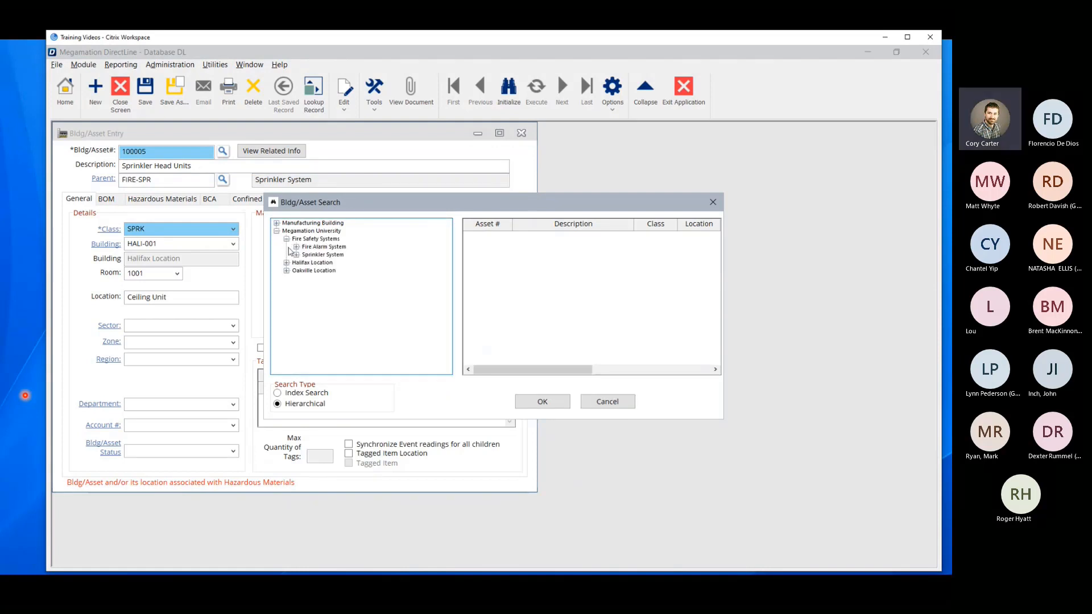
{"action": "left_click", "coordinate": [296, 255]}
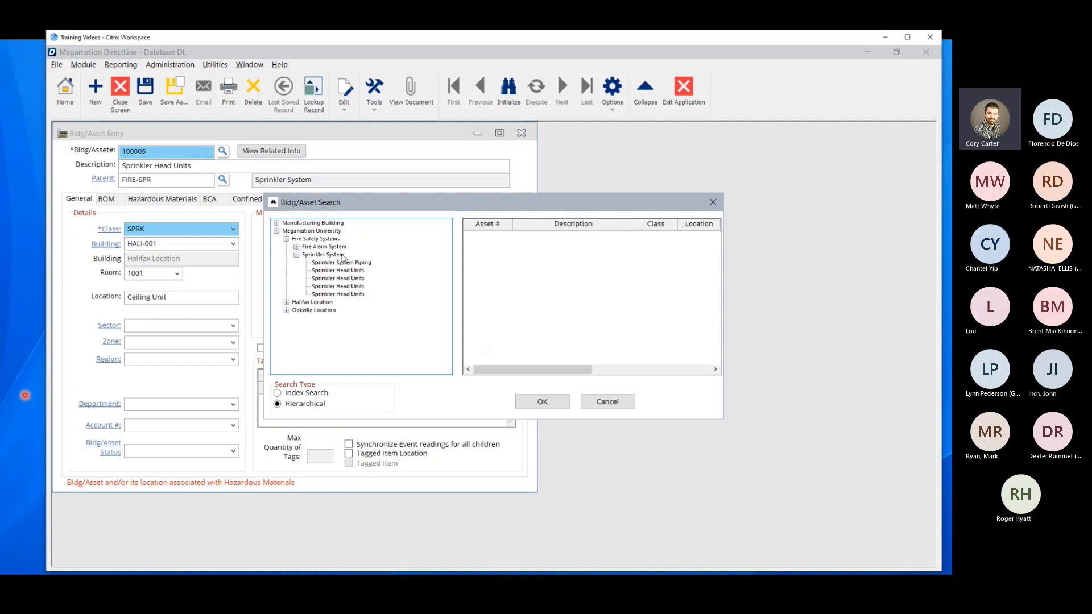
{"action": "left_click", "coordinate": [337, 271]}
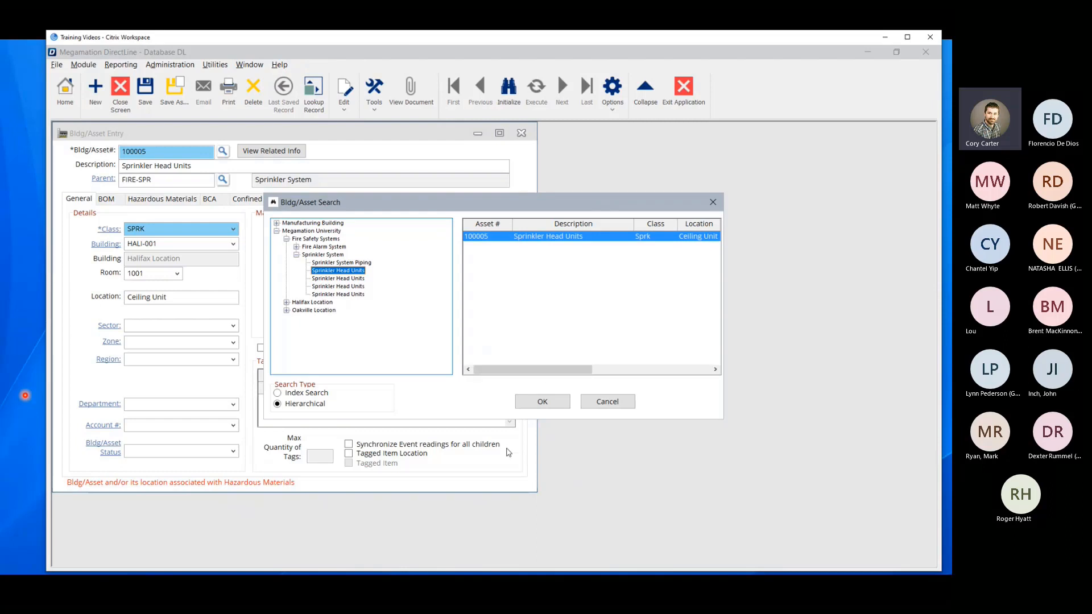
{"action": "left_click", "coordinate": [615, 408]}
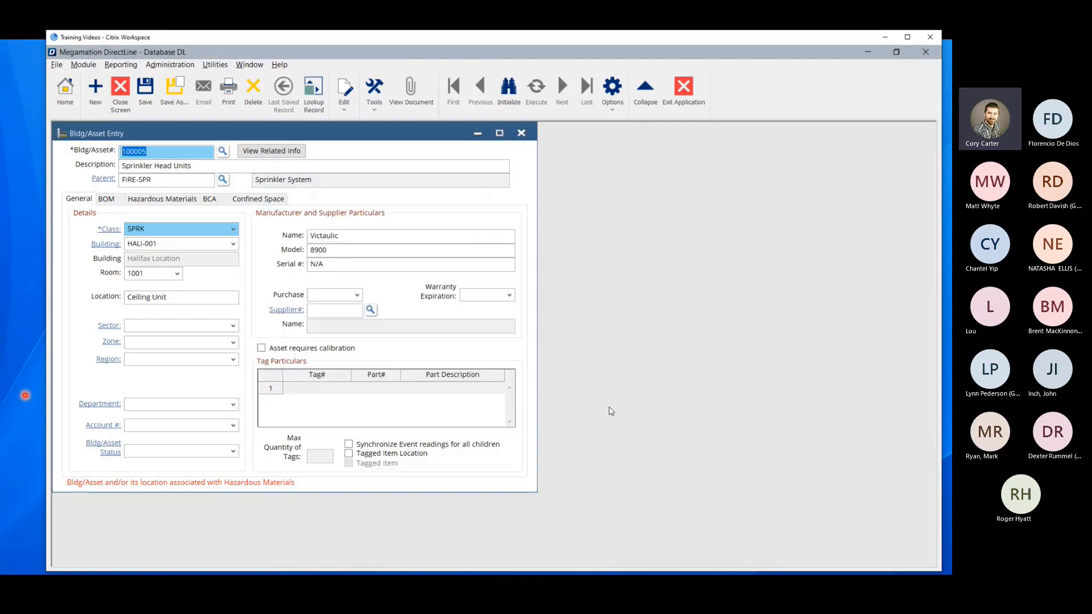
Check the asset's room, and go back over the part numbers listed in its bill of material.
{"action": "left_click", "coordinate": [153, 275]}
{"action": "left_click", "coordinate": [107, 199]}
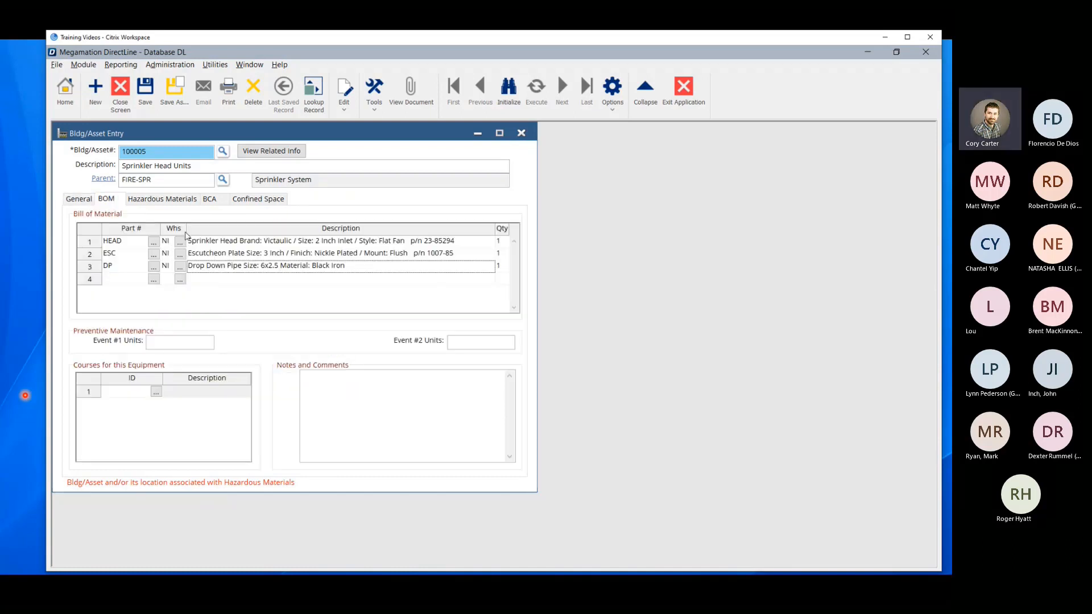
{"action": "left_click", "coordinate": [136, 278]}
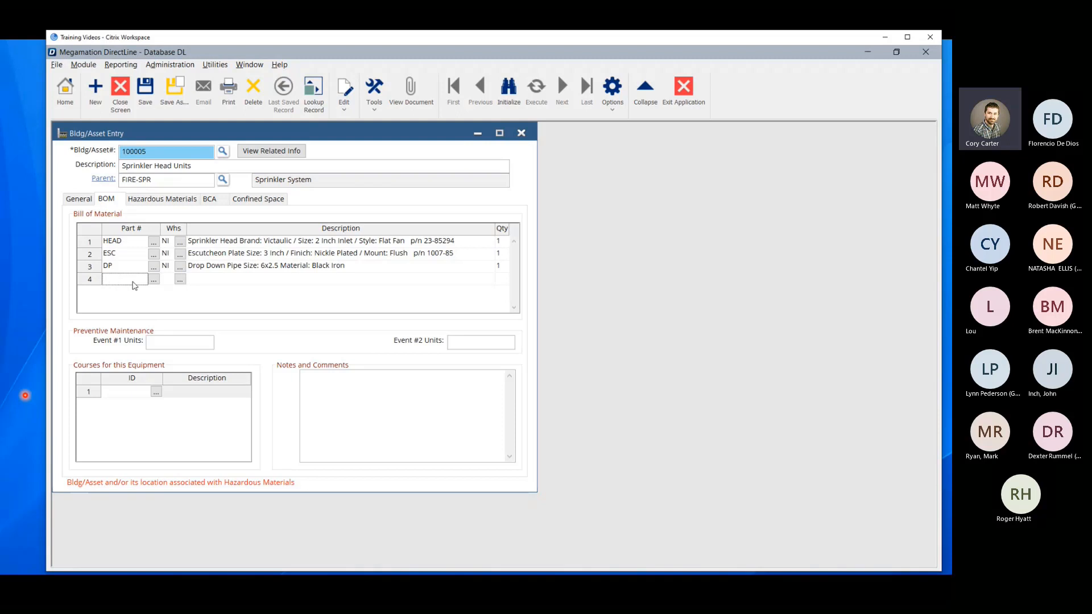
{"action": "left_click", "coordinate": [136, 244]}
{"action": "left_click", "coordinate": [126, 264]}
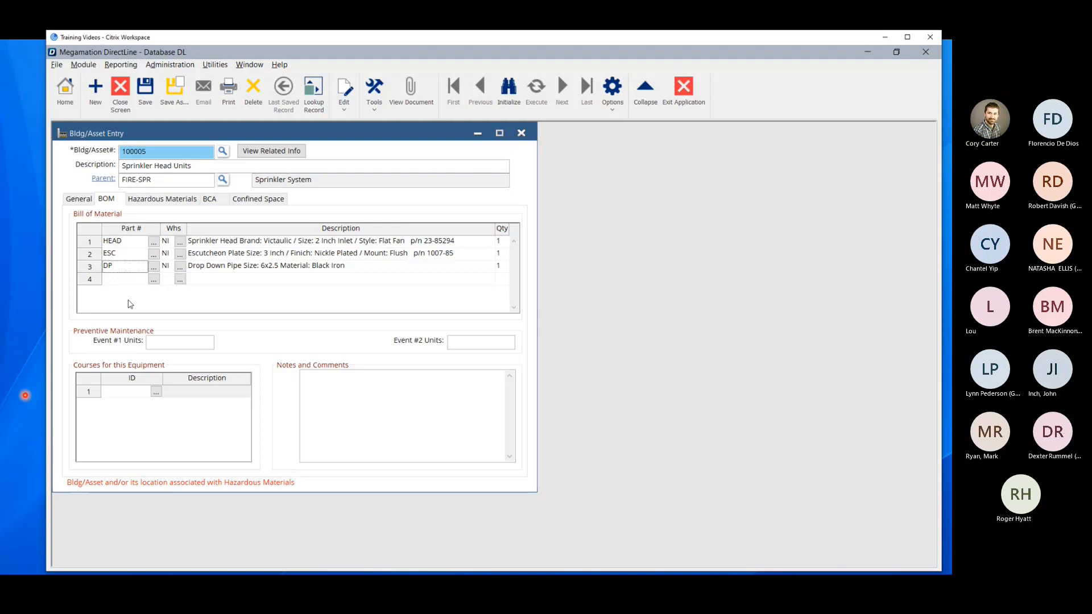
Add a fourth line to the bill of material with part number ELB.
{"action": "left_click", "coordinate": [116, 279]}
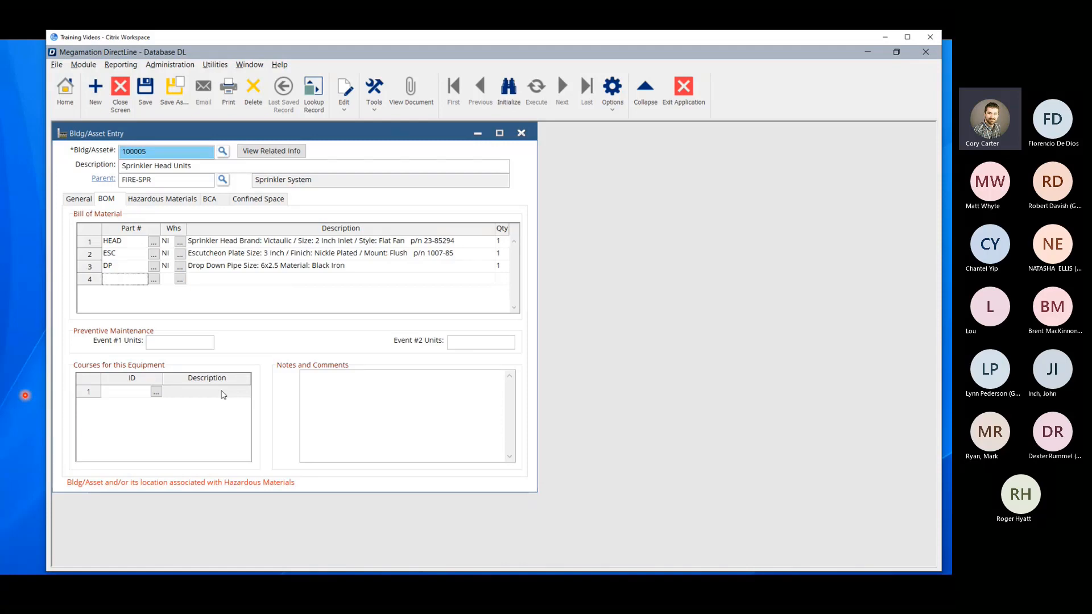
{"action": "type", "text": "el"}
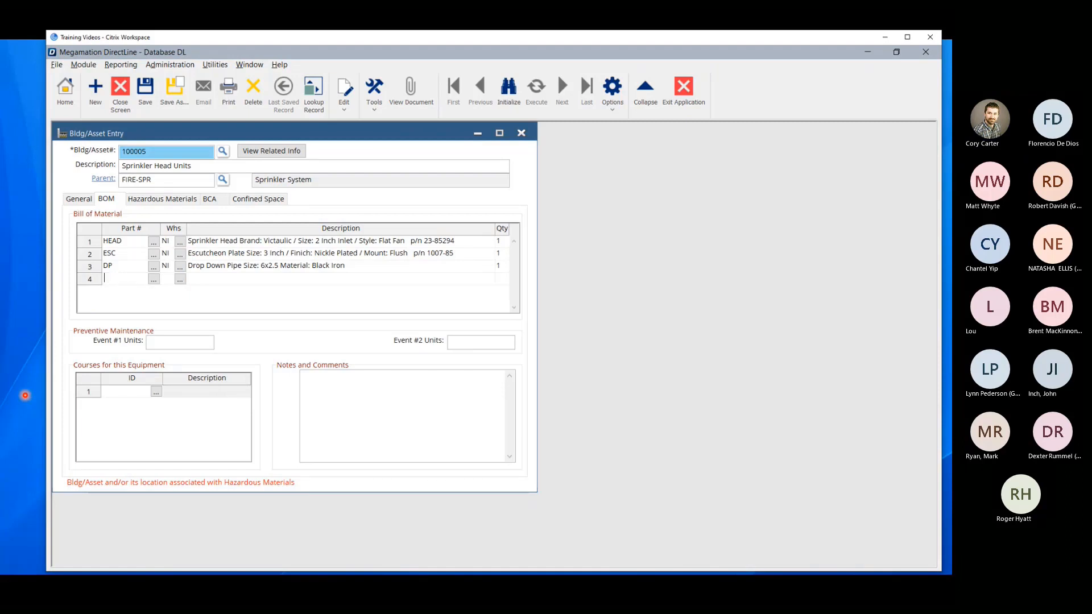
{"action": "type", "text": "b"}
{"action": "key", "text": "Tab"}
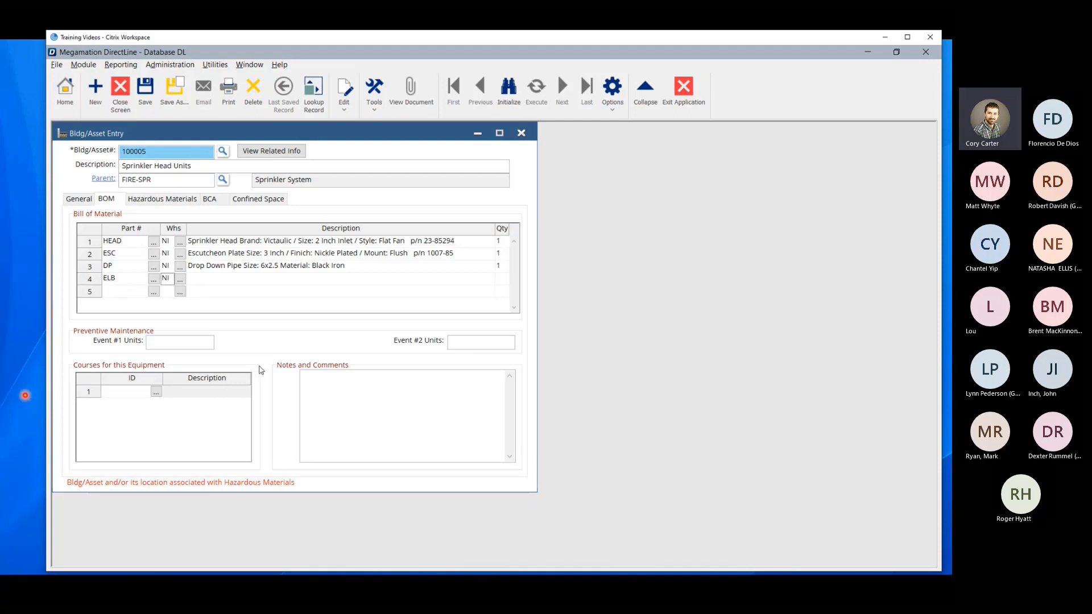
Describe the ELB part as "Elbow Size: 2.5 90 degree" and save the asset record.
{"action": "left_click", "coordinate": [203, 281]}
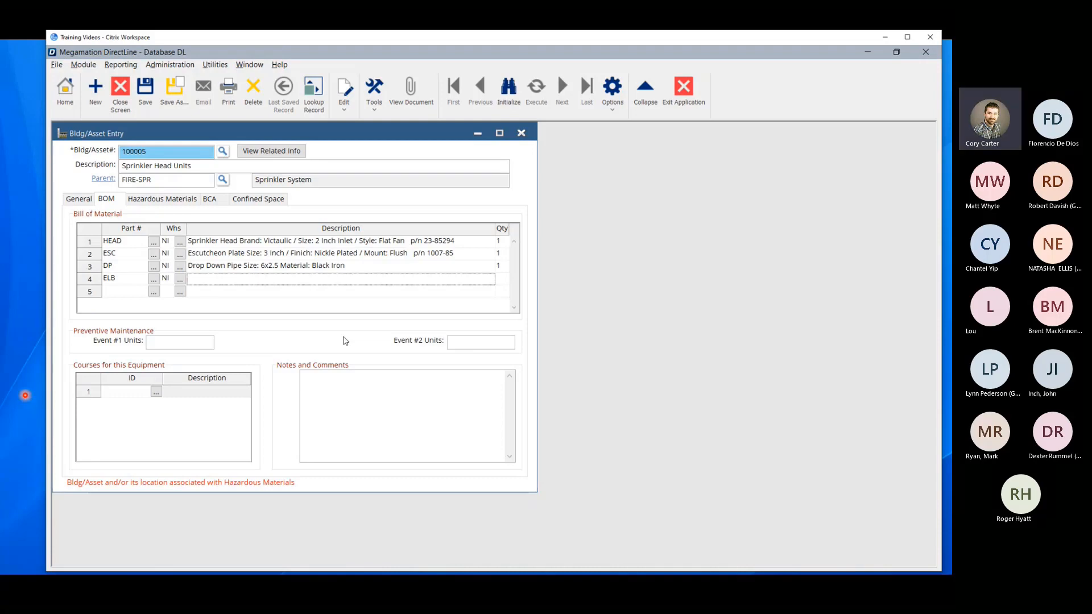
{"action": "type", "text": "Elbom"}
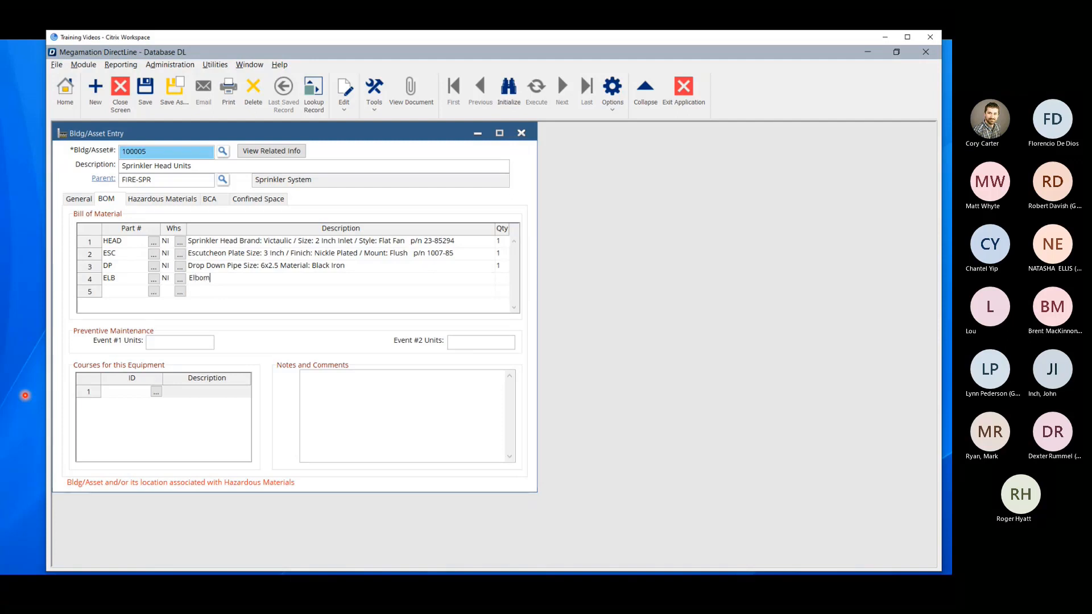
{"action": "key", "text": "BackSpace"}
{"action": "type", "text": "w Size:"}
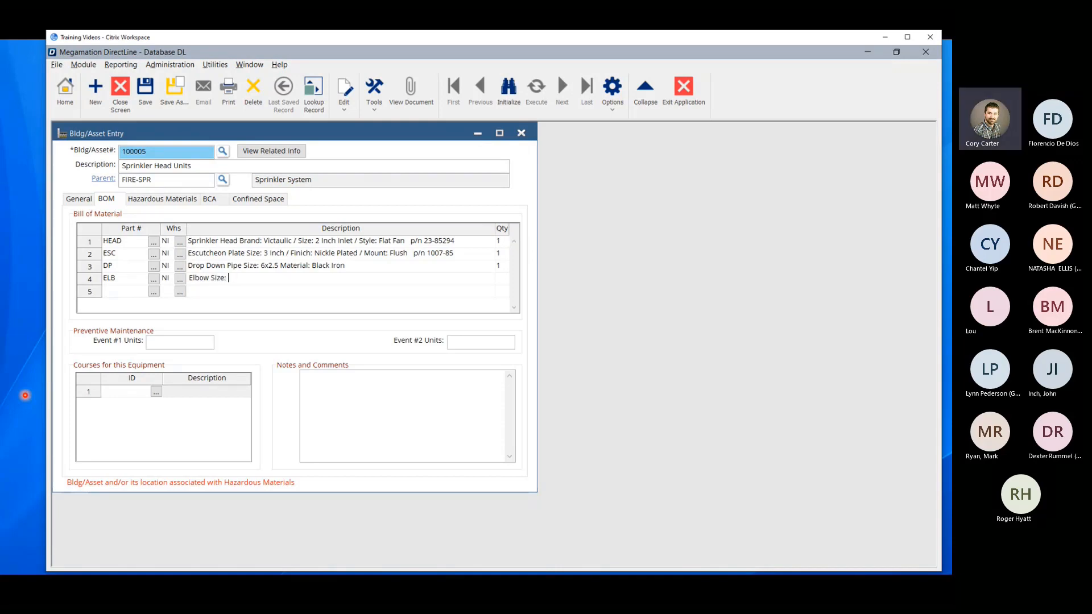
{"action": "type", "text": "2"}
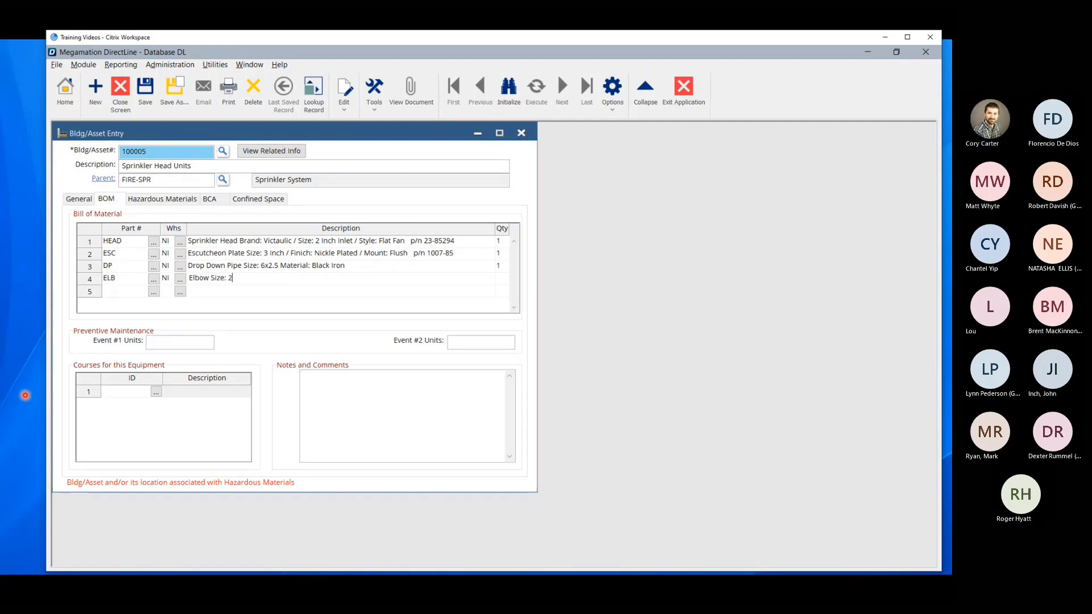
{"action": "type", "text": ".5 90  degree"}
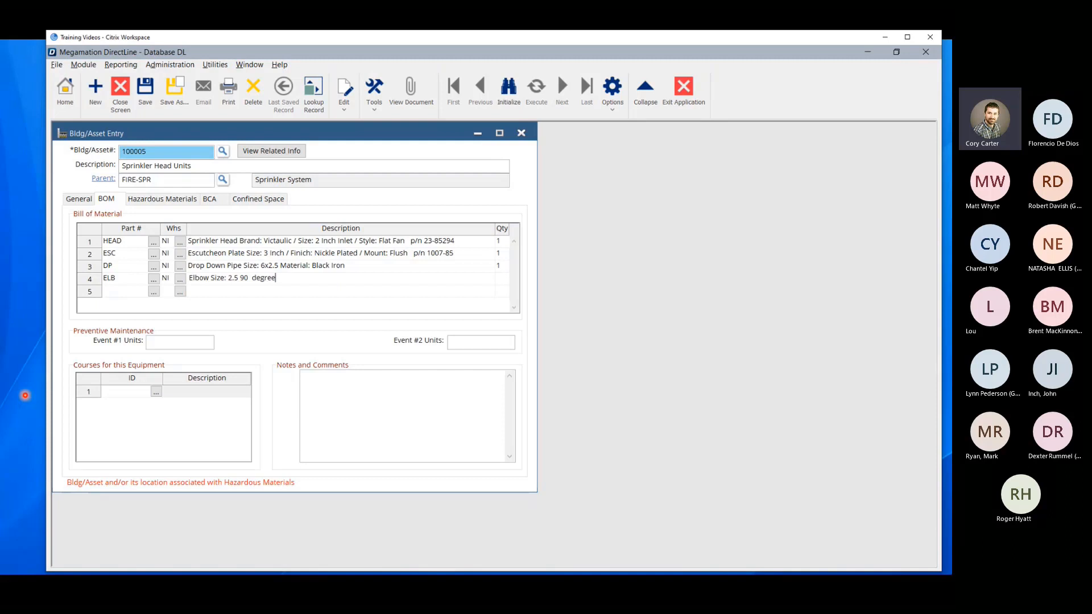
{"action": "left_click", "coordinate": [146, 100]}
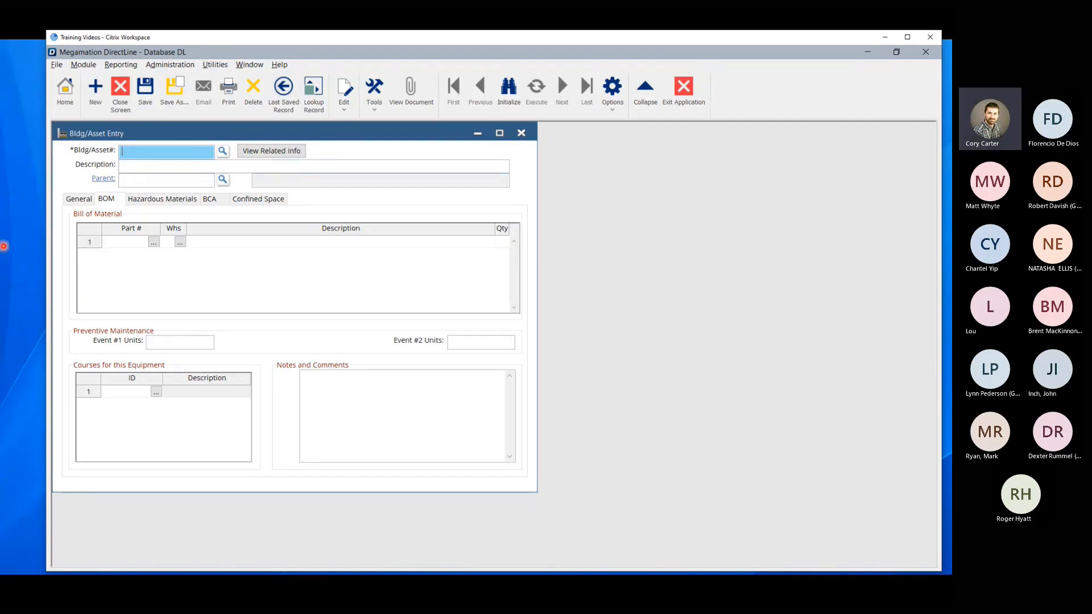
{"action": "left_click", "coordinate": [4, 246]}
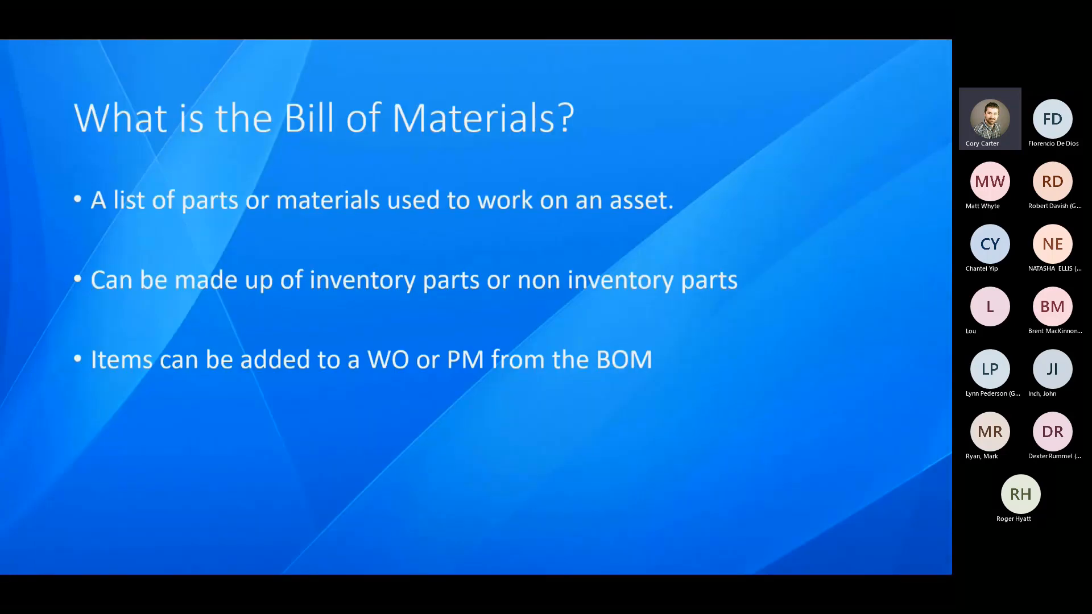
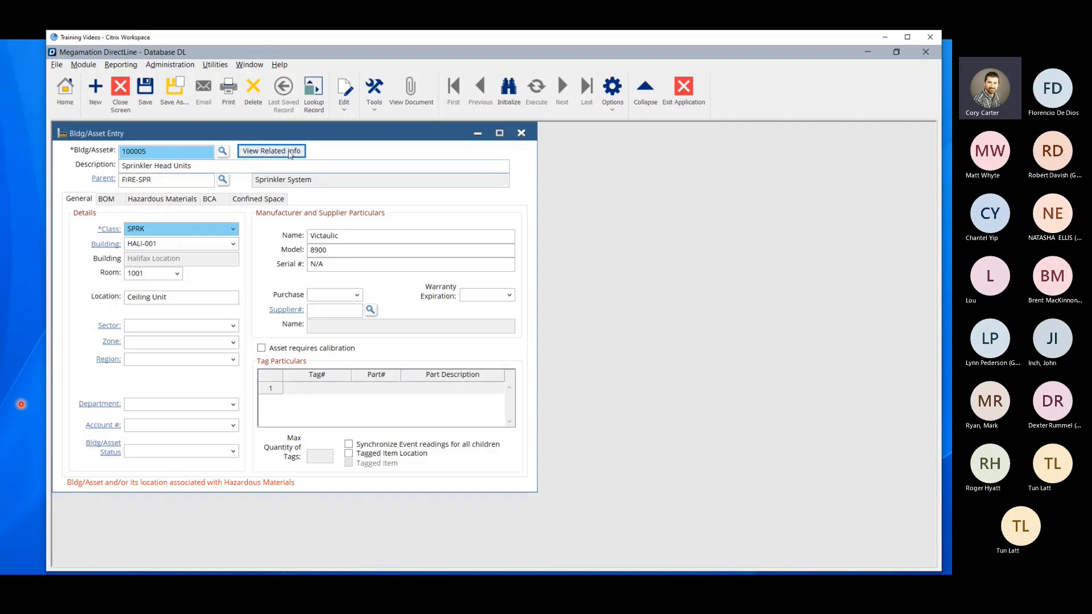
Open the Sprinkler Head Units asset's related info and check the linked PM's number, title, last done and next done dates.
{"action": "left_click", "coordinate": [262, 151]}
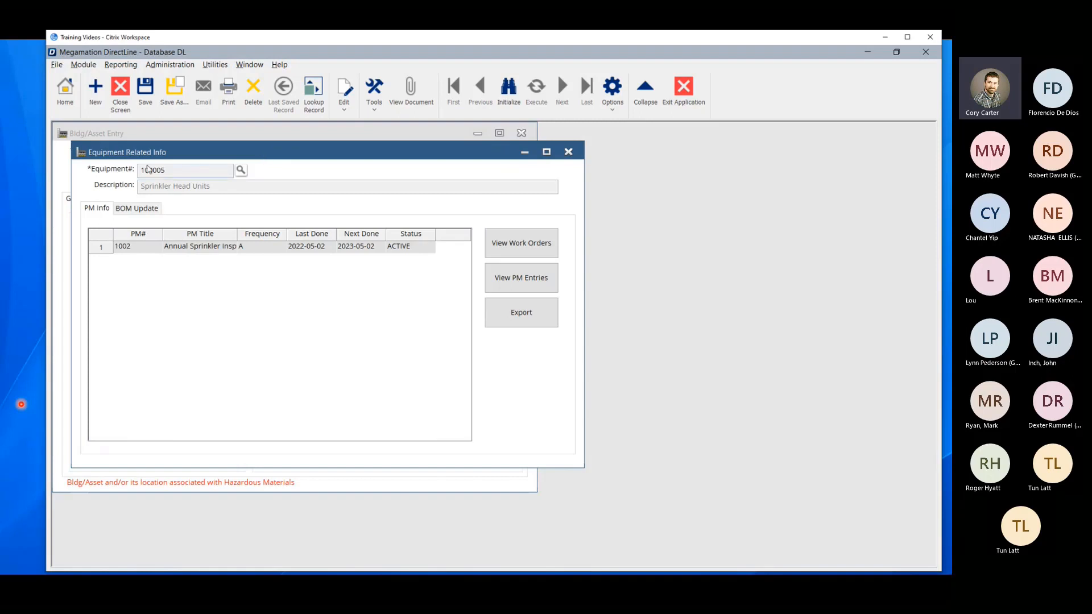
{"action": "left_click", "coordinate": [123, 249]}
{"action": "left_click", "coordinate": [189, 250]}
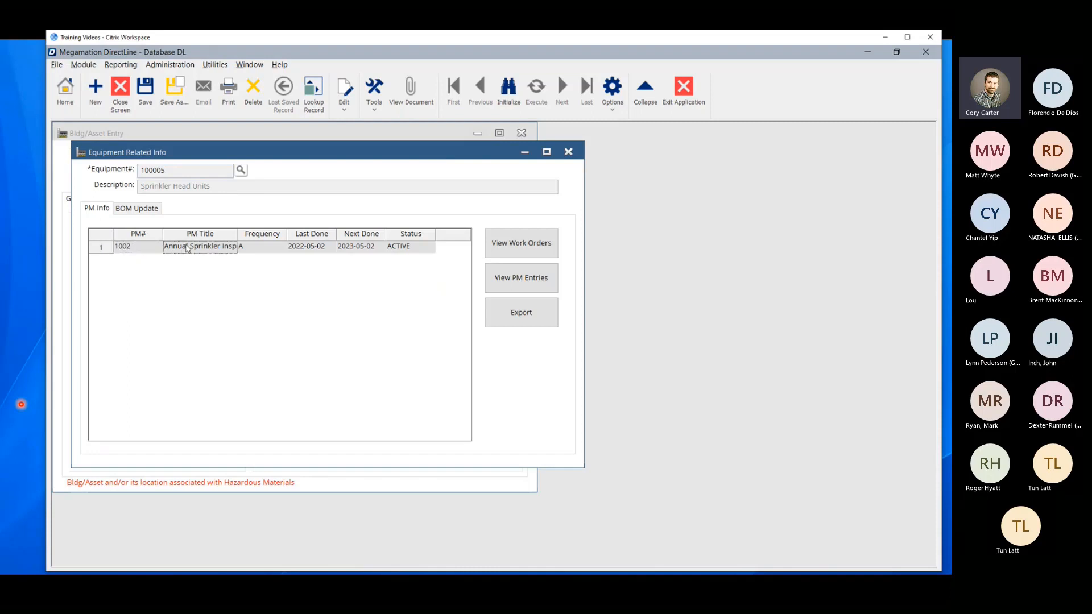
{"action": "left_click", "coordinate": [311, 248]}
{"action": "left_click", "coordinate": [367, 249]}
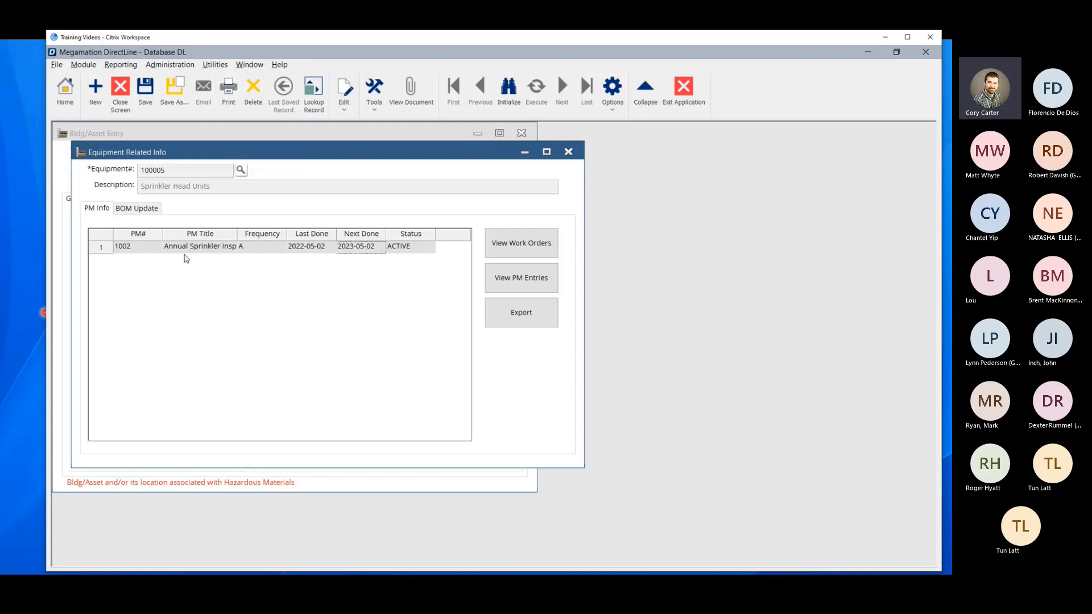
Open the PM entry 1002, Annual Sprinkler Inspection, from the related info, review its scheduling information and close it.
{"action": "left_click", "coordinate": [139, 246]}
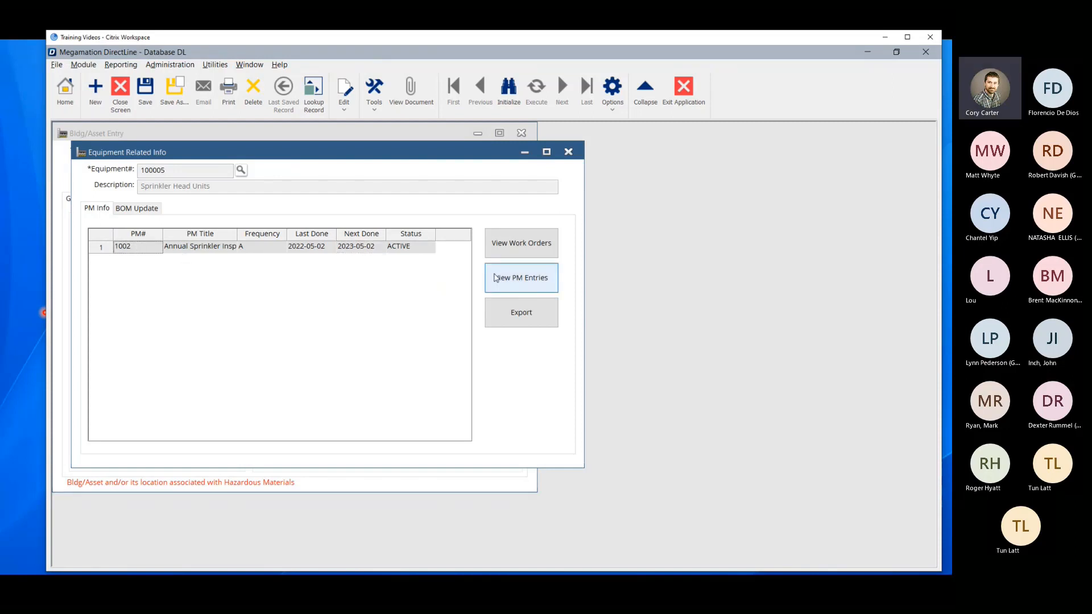
{"action": "left_click", "coordinate": [515, 280]}
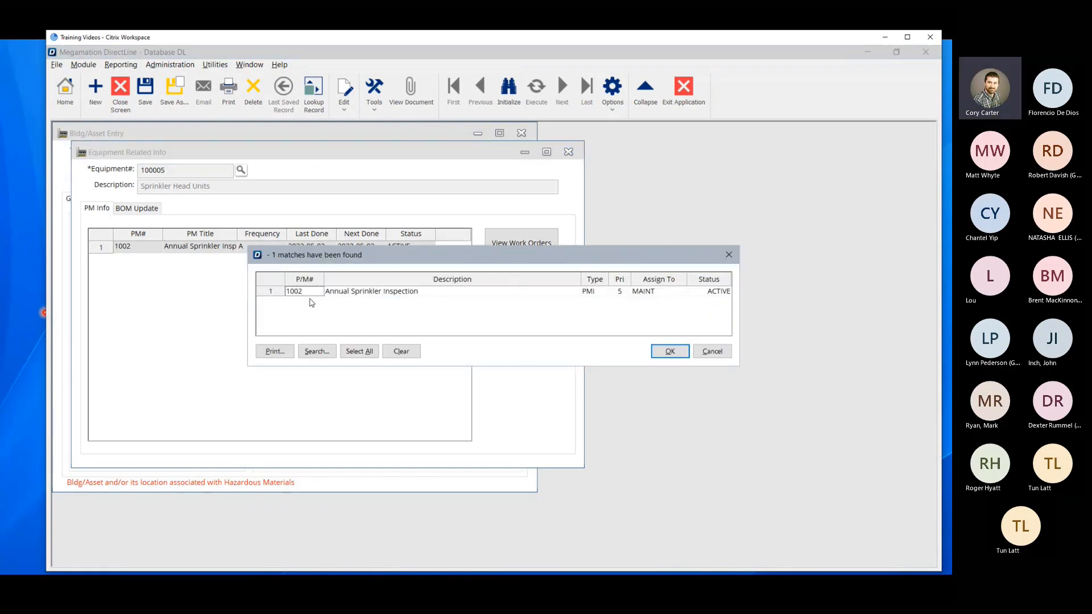
{"action": "left_click", "coordinate": [310, 292]}
{"action": "left_click", "coordinate": [672, 354]}
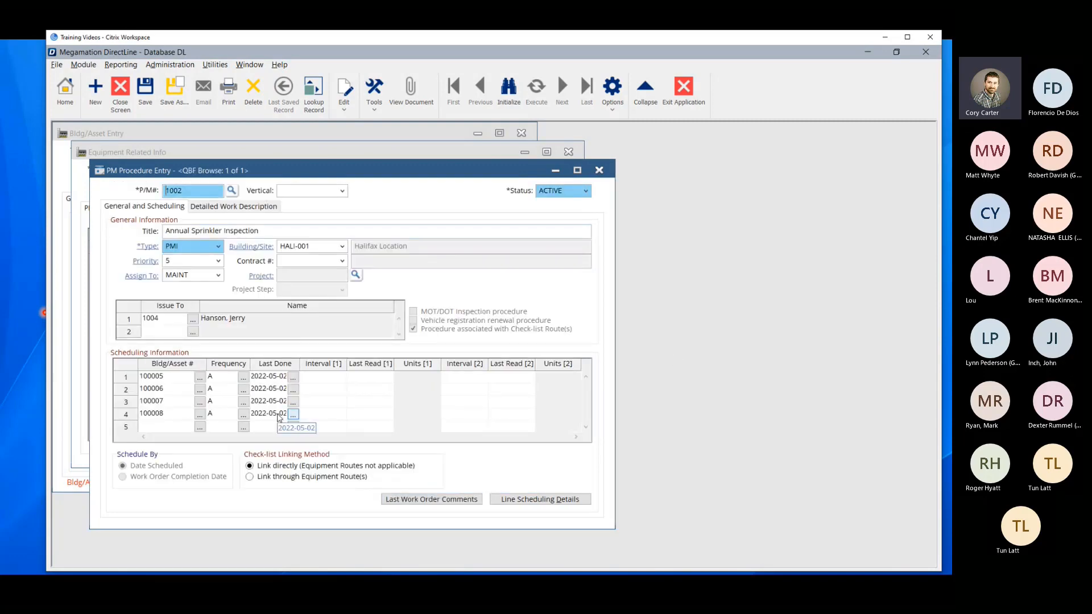
{"action": "left_click", "coordinate": [599, 170]}
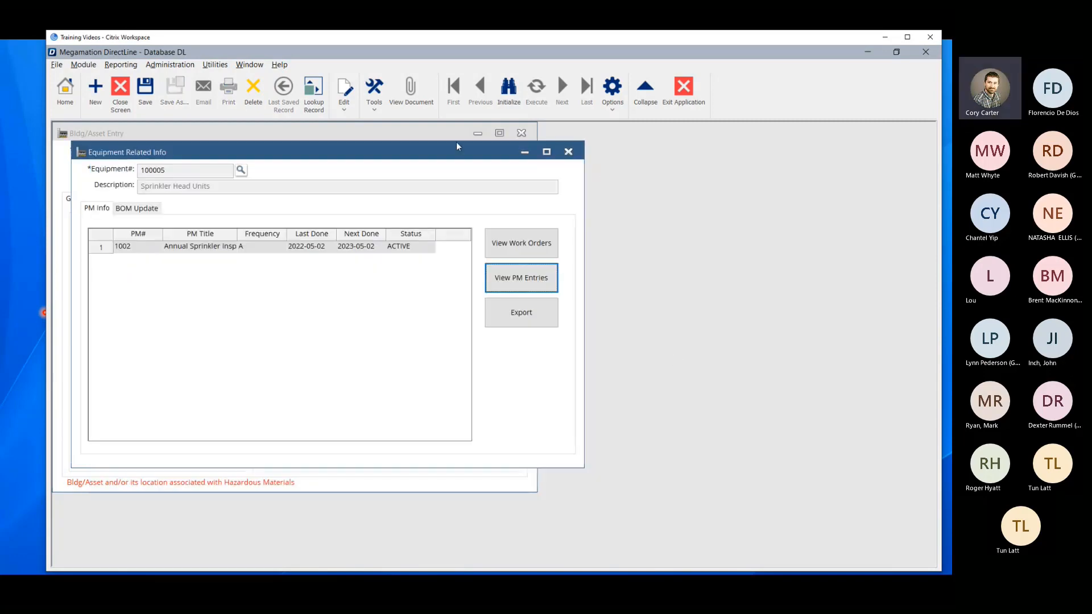
List the asset's work orders and look over the types of the inspection work orders.
{"action": "left_click", "coordinate": [528, 249]}
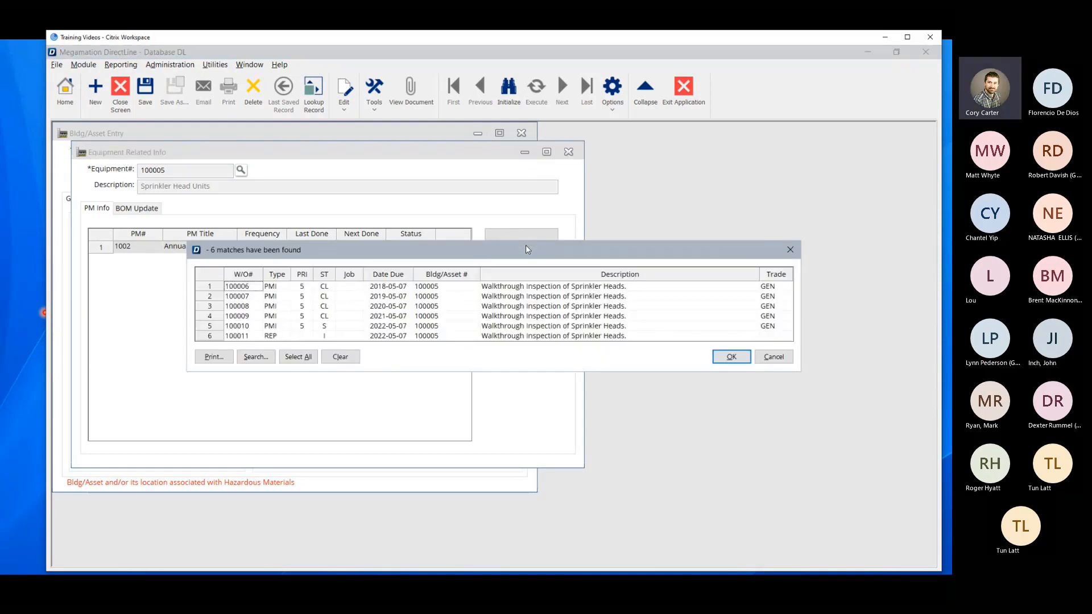
{"action": "left_click", "coordinate": [278, 288]}
{"action": "left_click", "coordinate": [277, 308], "text": "ctrl"}
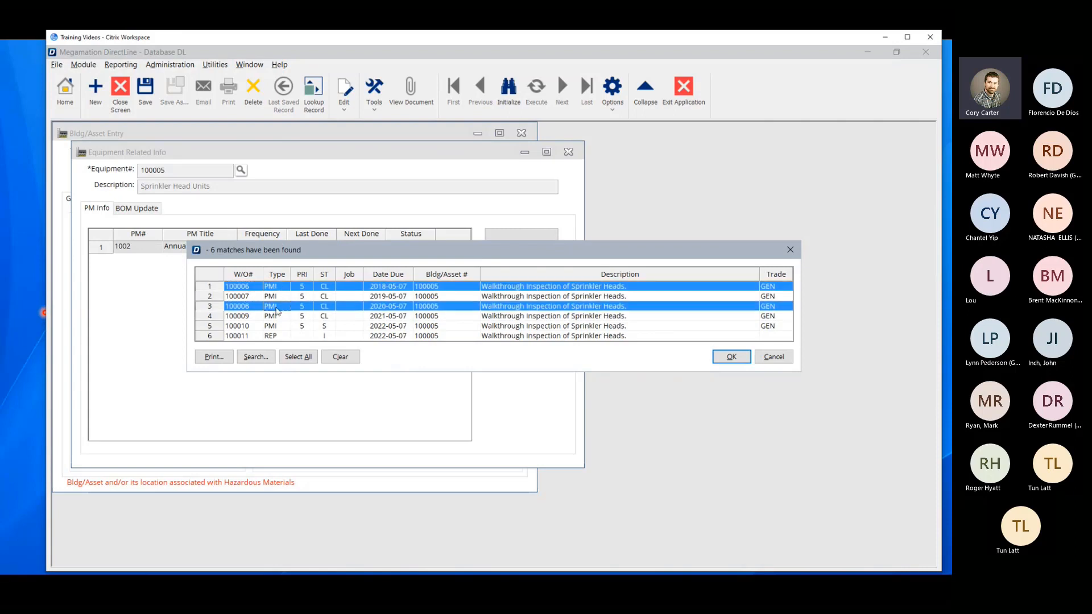
{"action": "left_click", "coordinate": [276, 298], "text": "ctrl"}
{"action": "left_click_drag", "start_coordinate": [276, 288], "coordinate": [275, 324]}
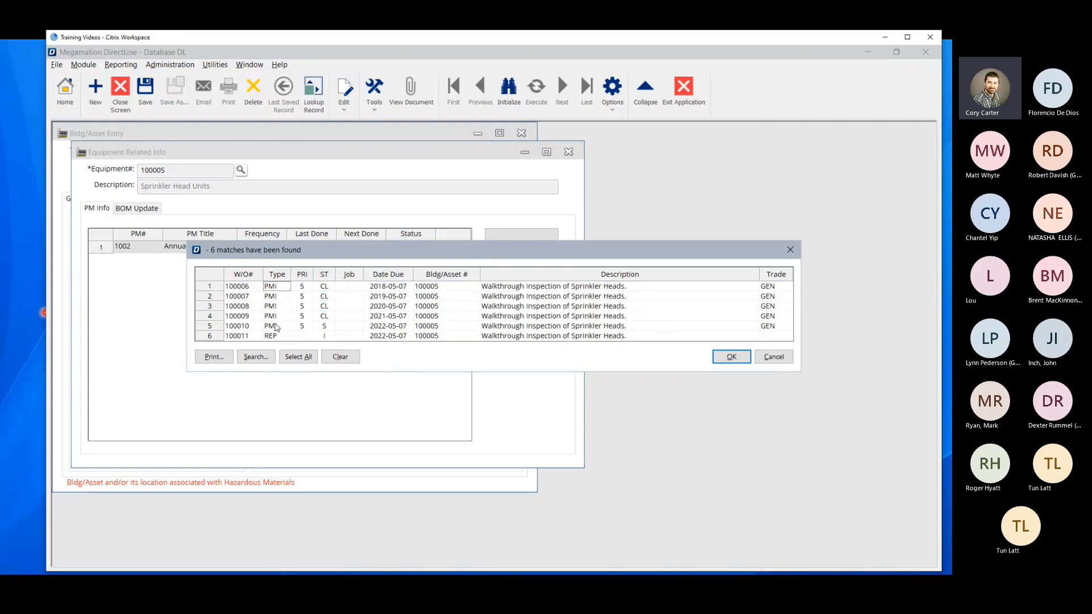
Open the REP work order 100011, read the last line of its work description and close the work order.
{"action": "left_click", "coordinate": [273, 336]}
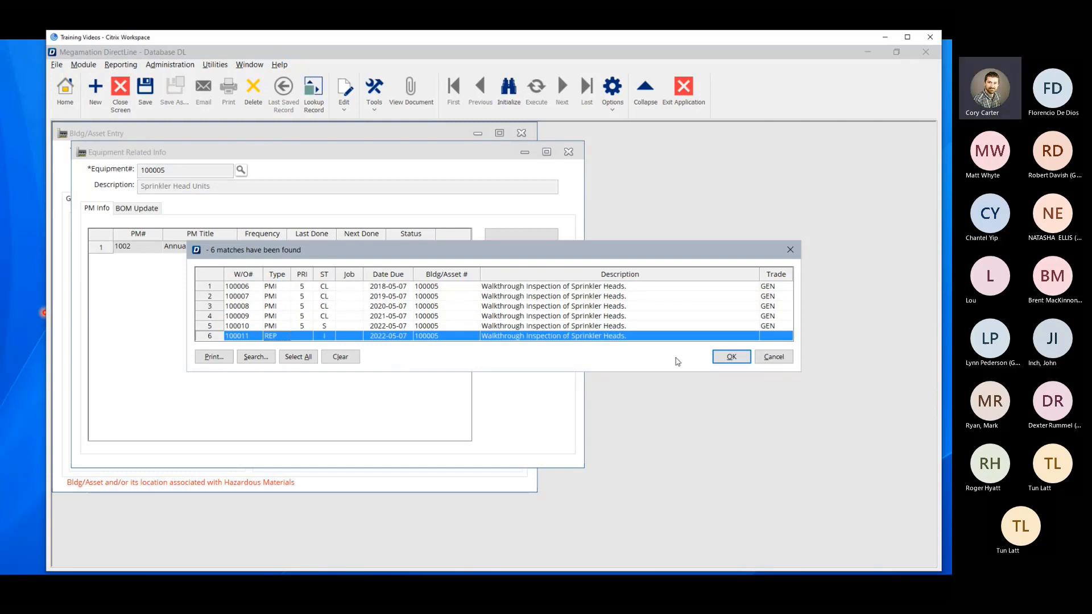
{"action": "left_click", "coordinate": [723, 364]}
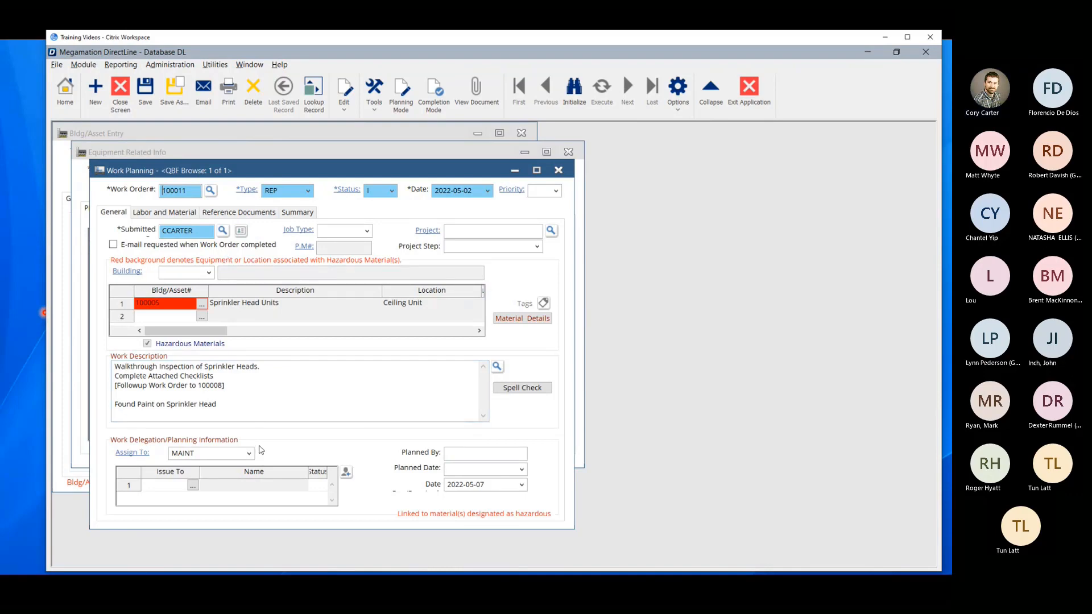
{"action": "left_click_drag", "start_coordinate": [218, 405], "coordinate": [101, 407]}
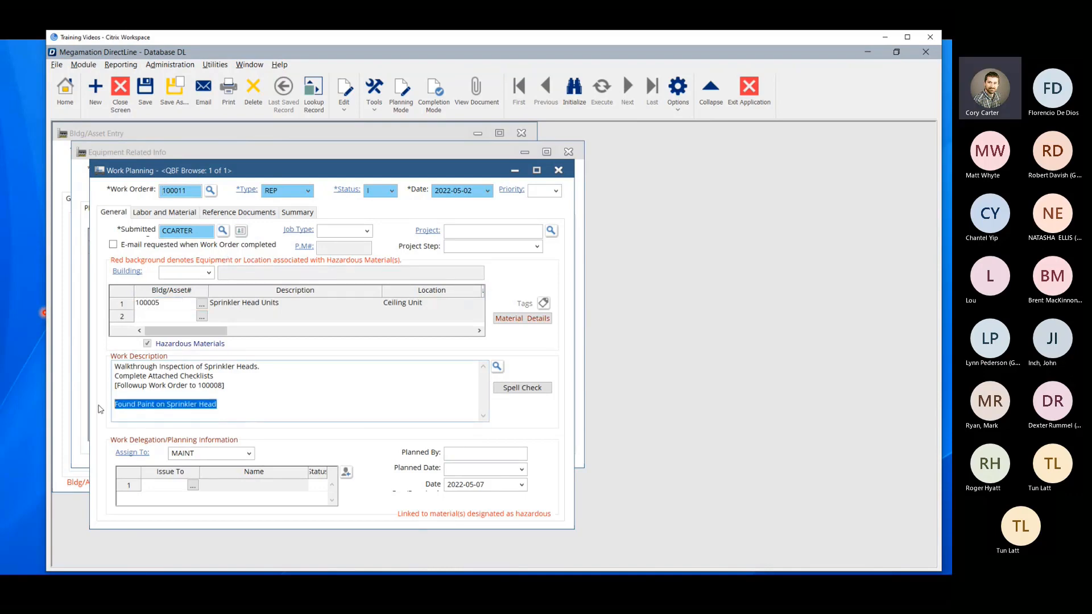
{"action": "left_click", "coordinate": [558, 170]}
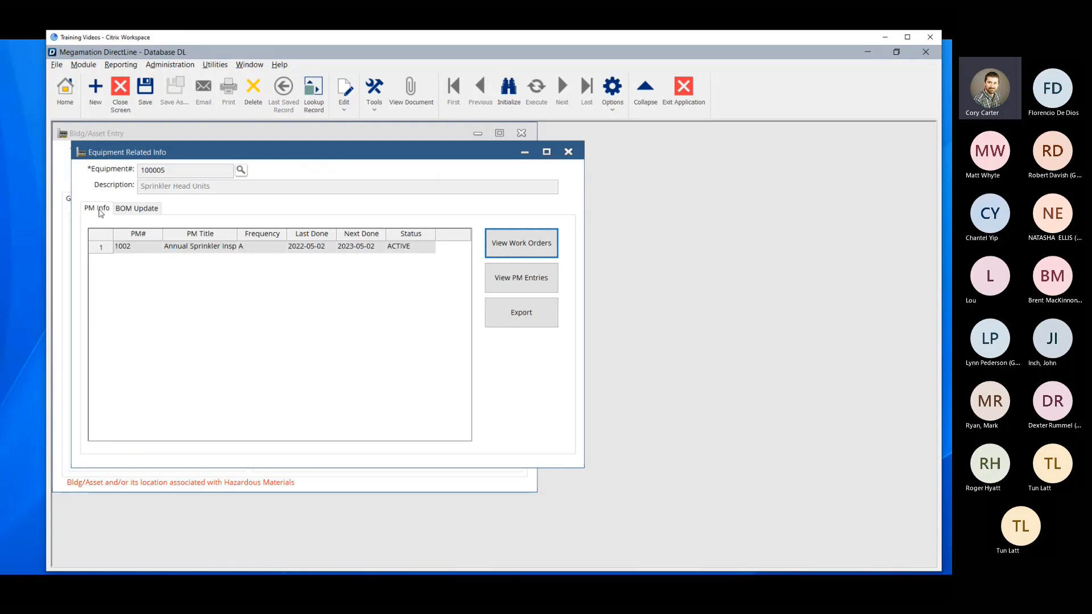
Add part 90-5641 to the asset's bill of material from its parts history.
{"action": "left_click", "coordinate": [138, 214]}
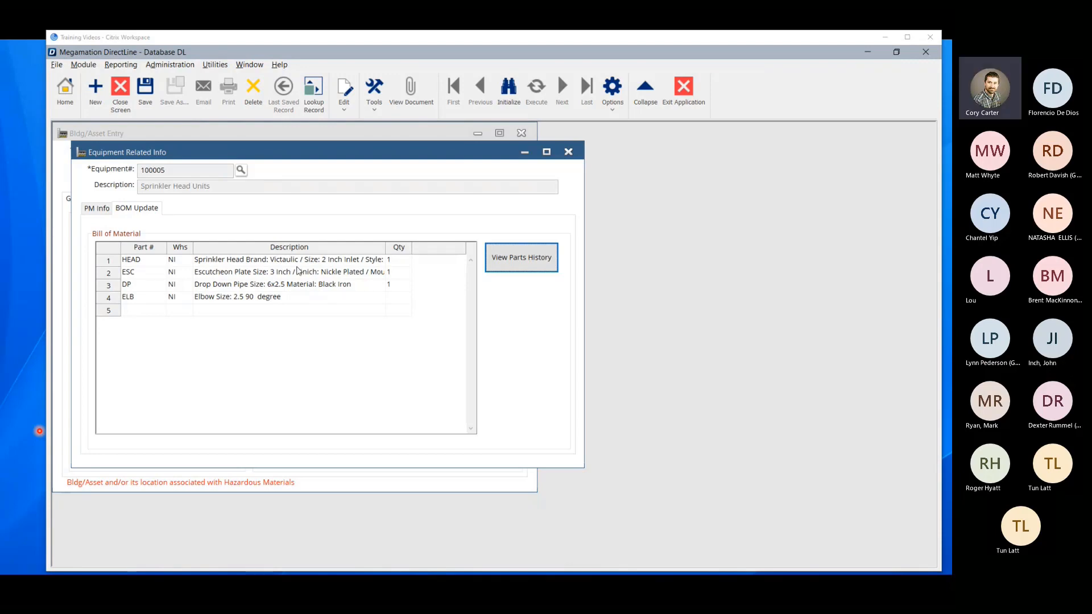
{"action": "left_click", "coordinate": [142, 273]}
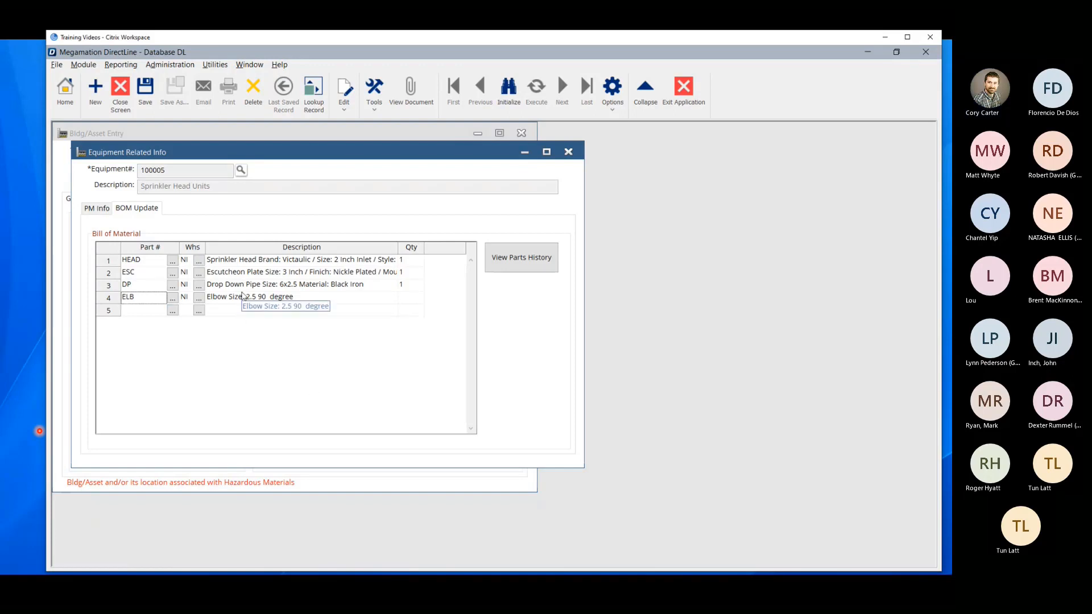
{"action": "left_click", "coordinate": [526, 266]}
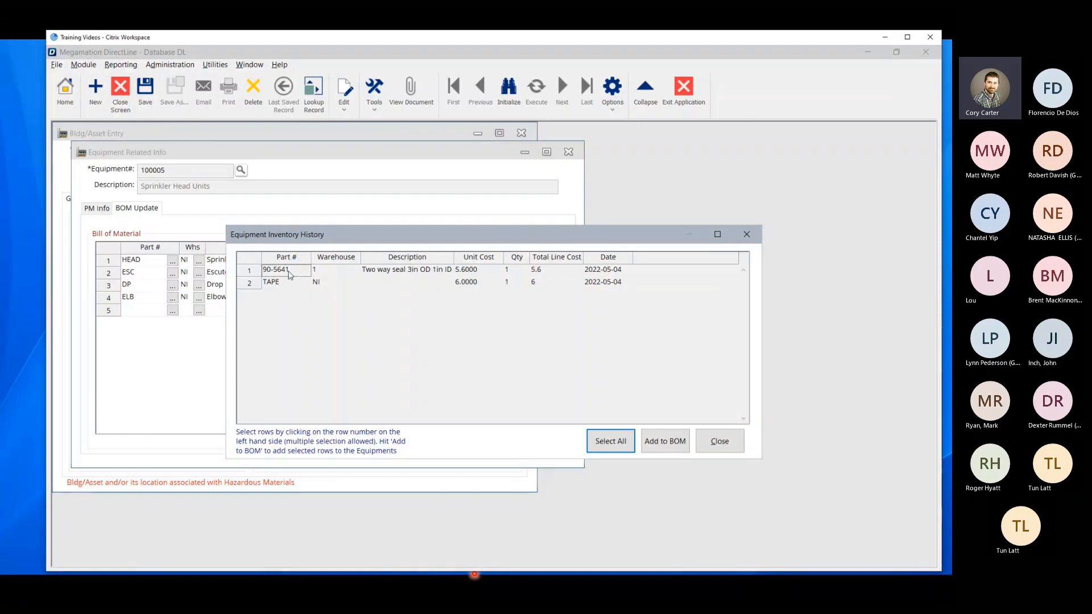
{"action": "left_click", "coordinate": [255, 272]}
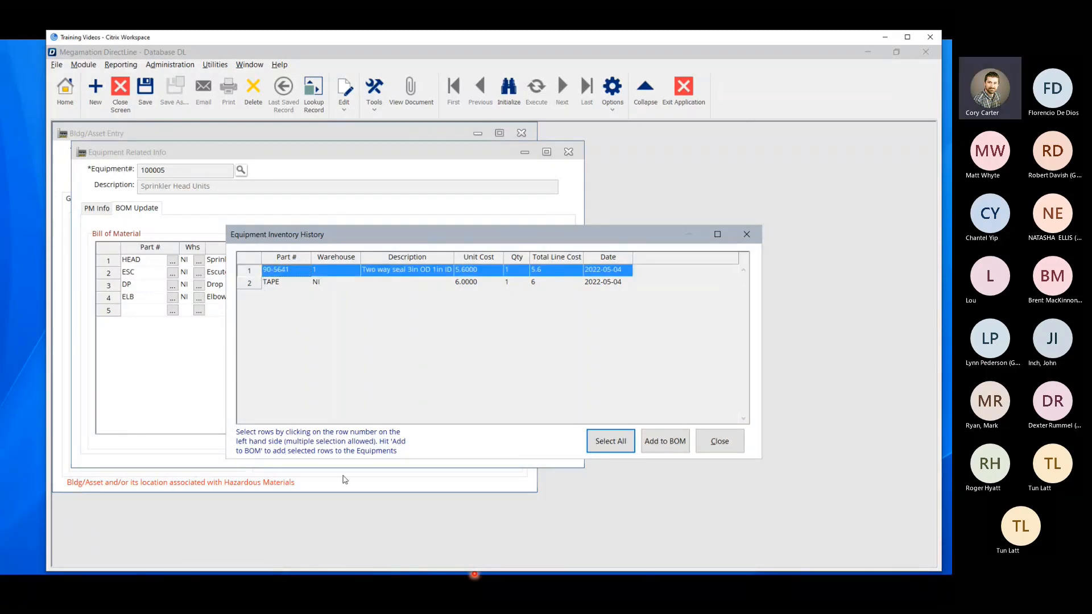
{"action": "left_click", "coordinate": [672, 449]}
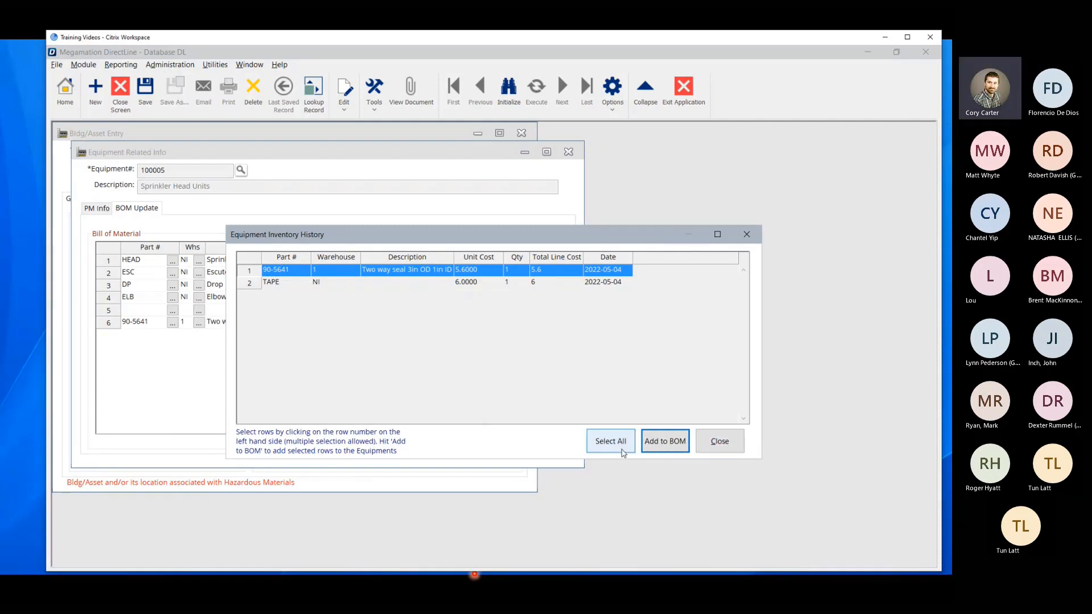
{"action": "left_click", "coordinate": [625, 443]}
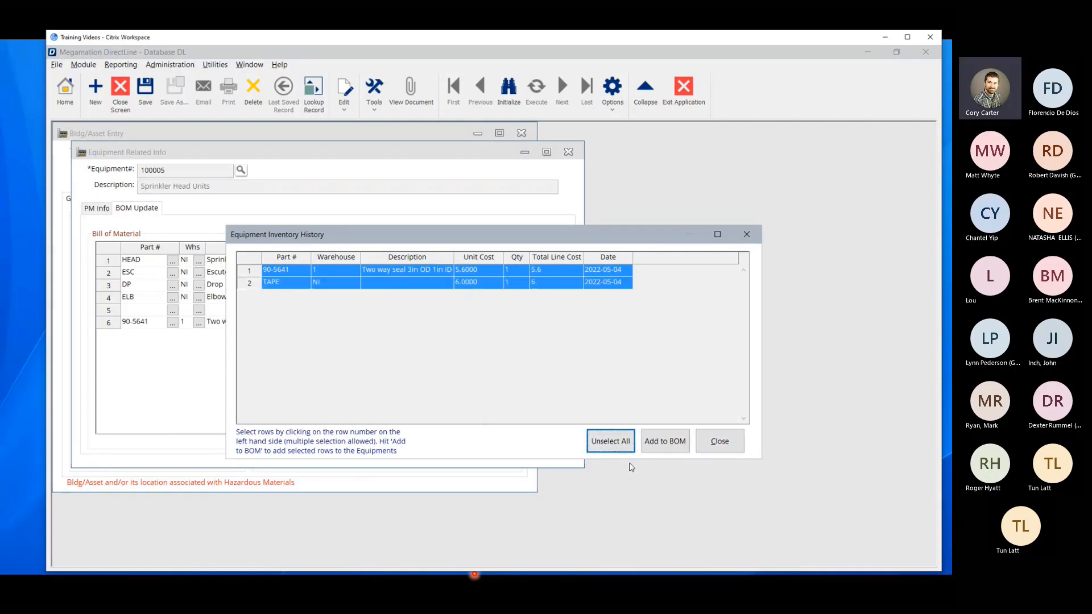
{"action": "left_click", "coordinate": [719, 441]}
Return to the asset record's bill of material and delete the empty fifth line above part 90-5641.
{"action": "left_click", "coordinate": [124, 323]}
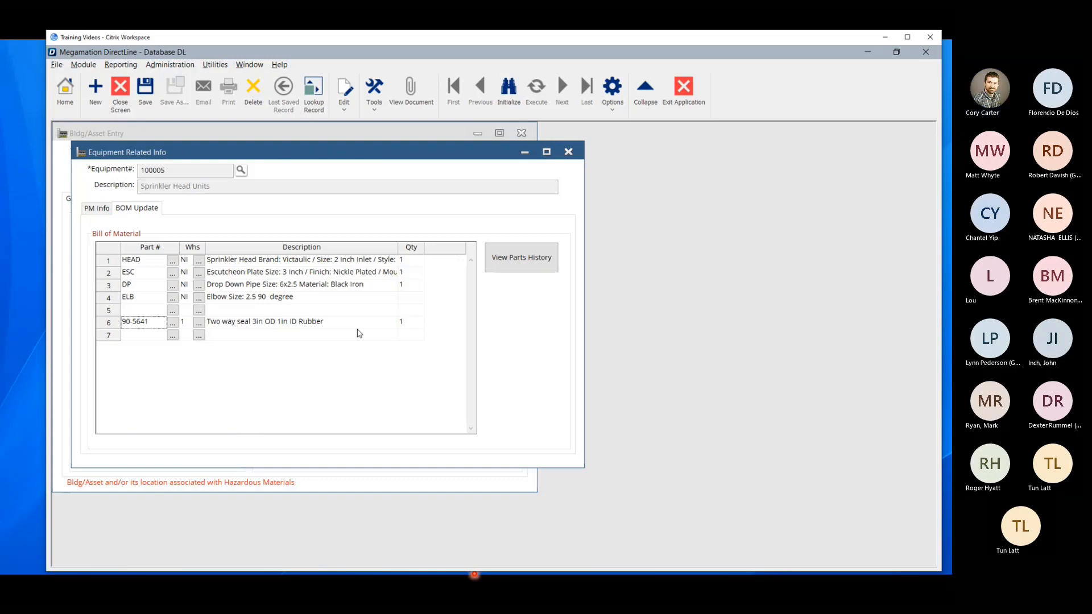
{"action": "left_click", "coordinate": [111, 311]}
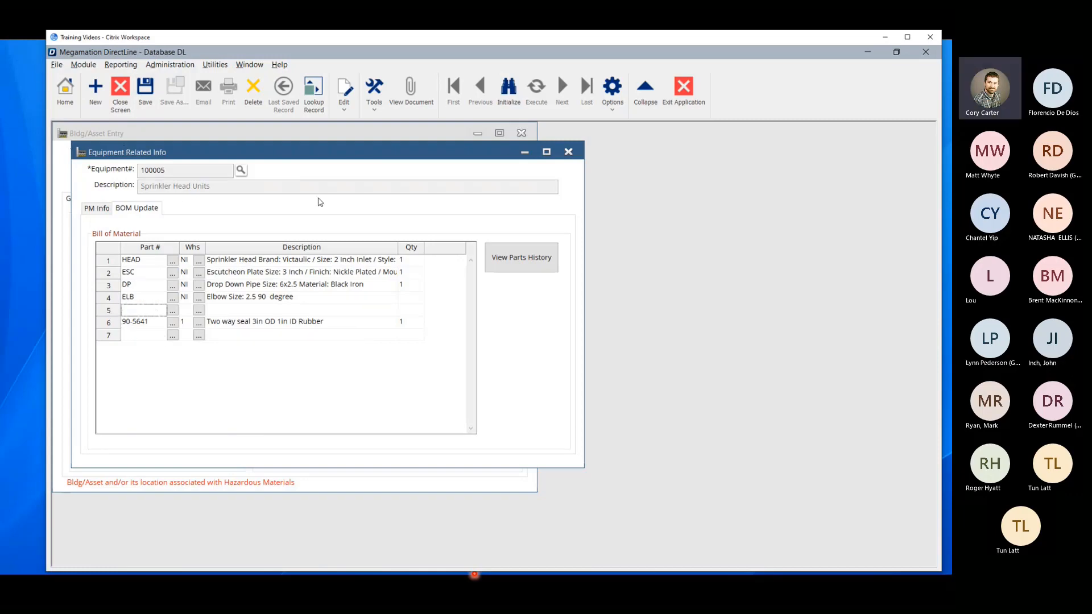
{"action": "left_click", "coordinate": [569, 152]}
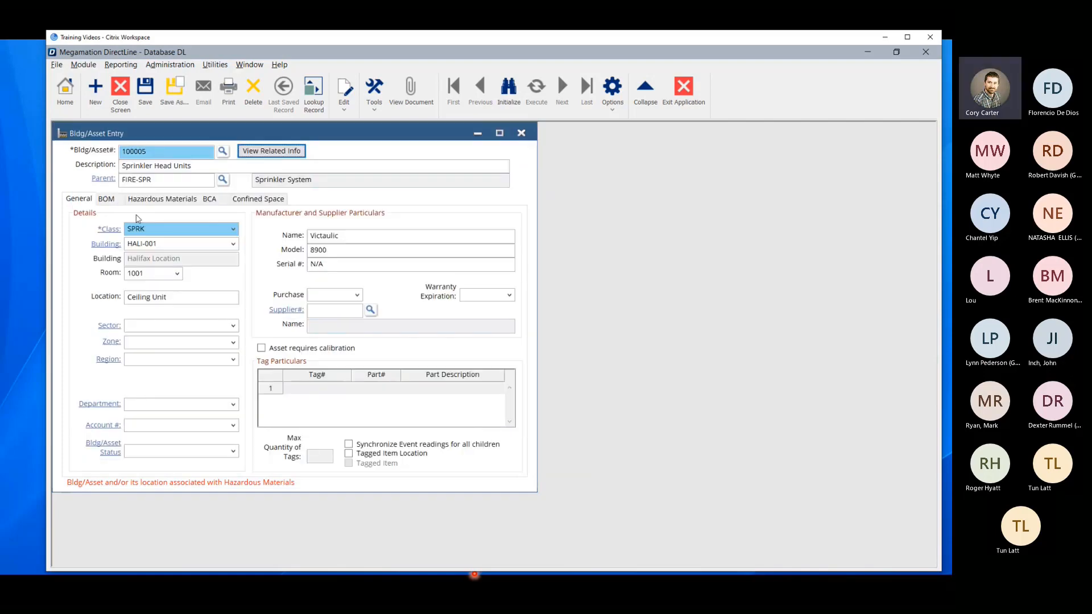
{"action": "left_click", "coordinate": [106, 199]}
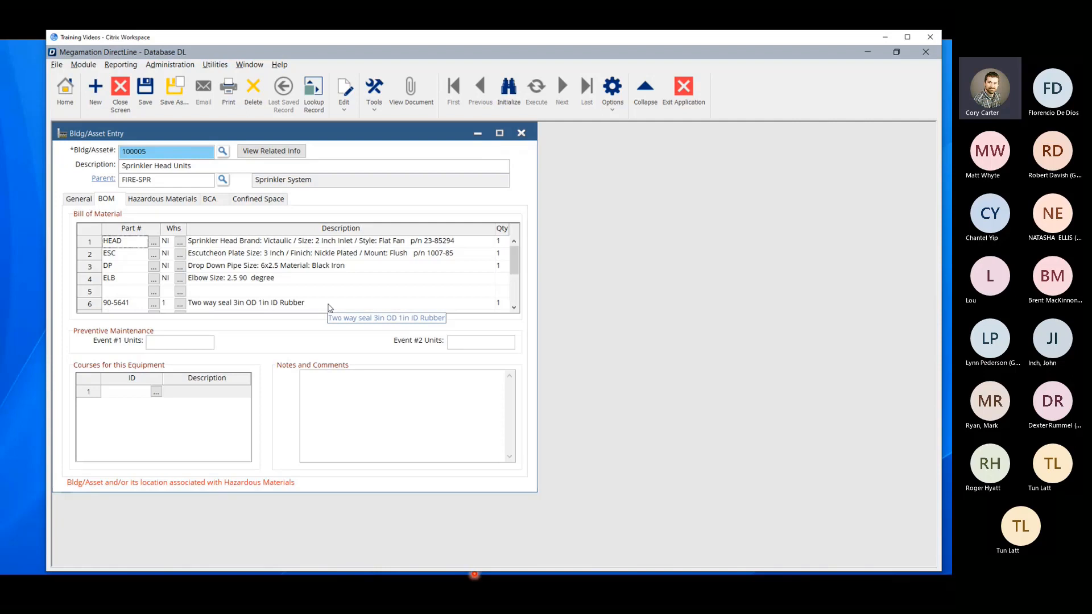
{"action": "left_click", "coordinate": [114, 296]}
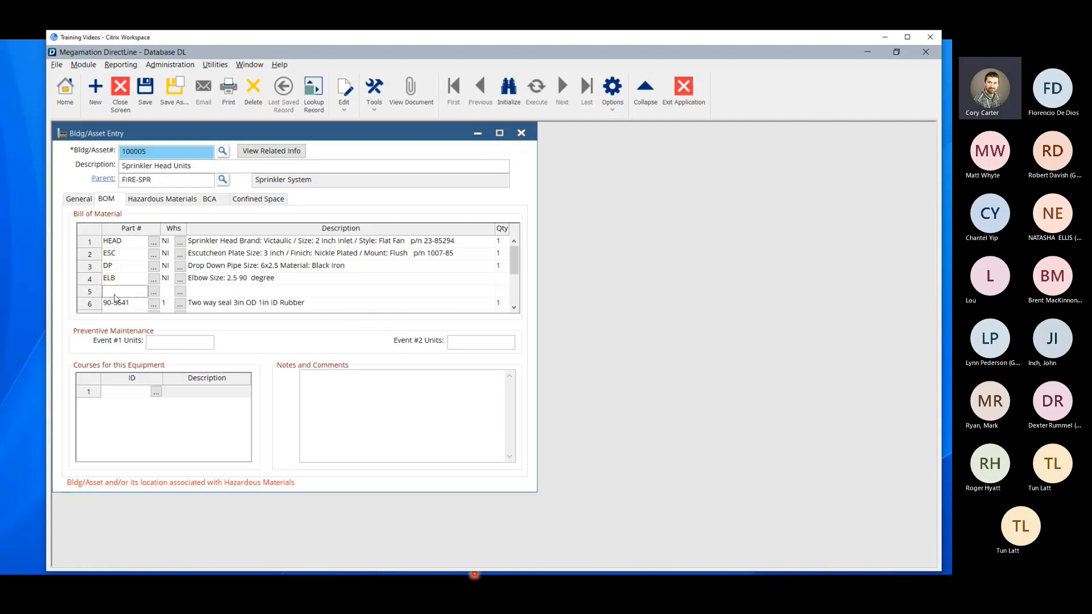
{"action": "key", "text": "Delete"}
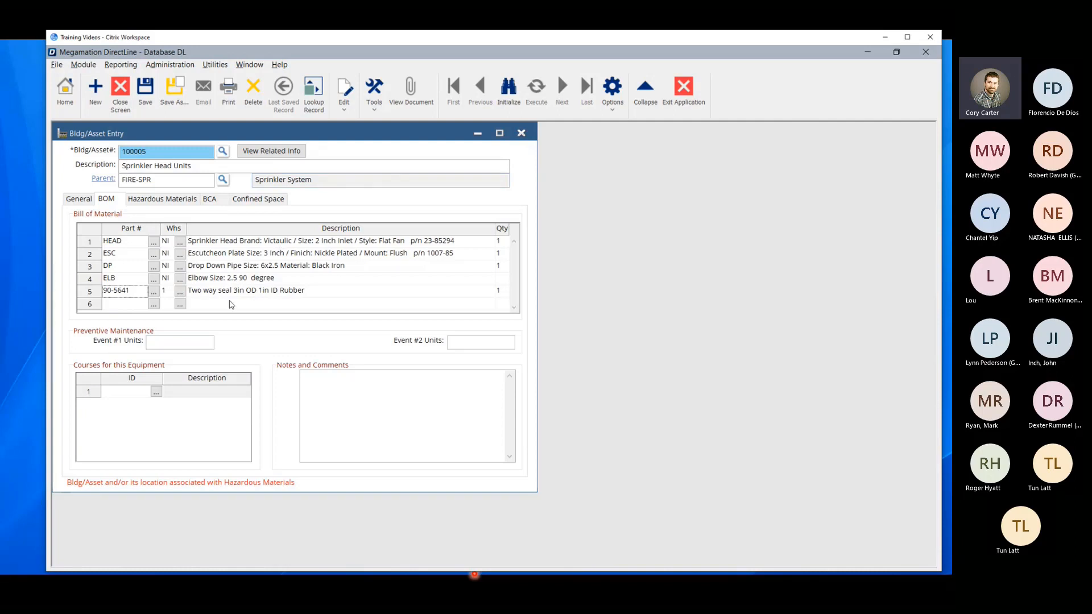
Go back over the related info's bill of material, parts history and PM list, and return to the asset's general details.
{"action": "left_click", "coordinate": [294, 153]}
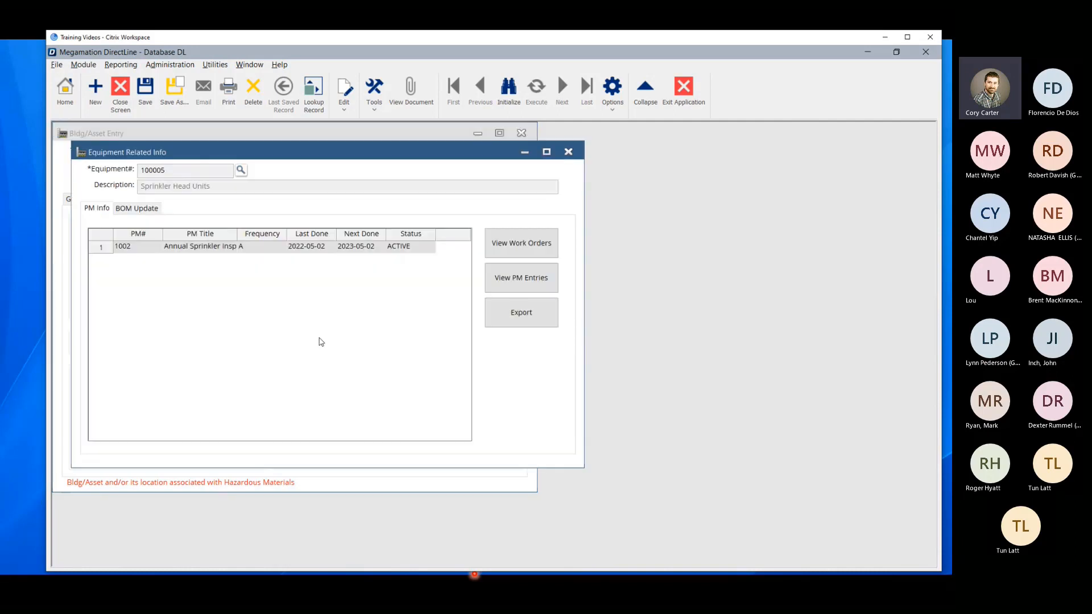
{"action": "left_click", "coordinate": [136, 208]}
{"action": "left_click", "coordinate": [519, 266]}
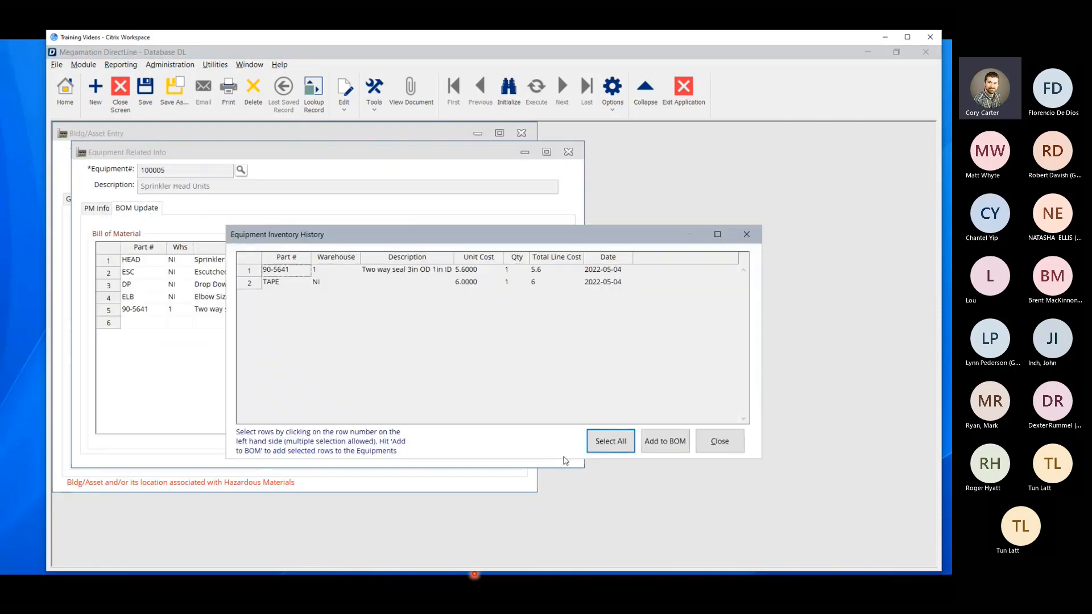
{"action": "left_click", "coordinate": [721, 443]}
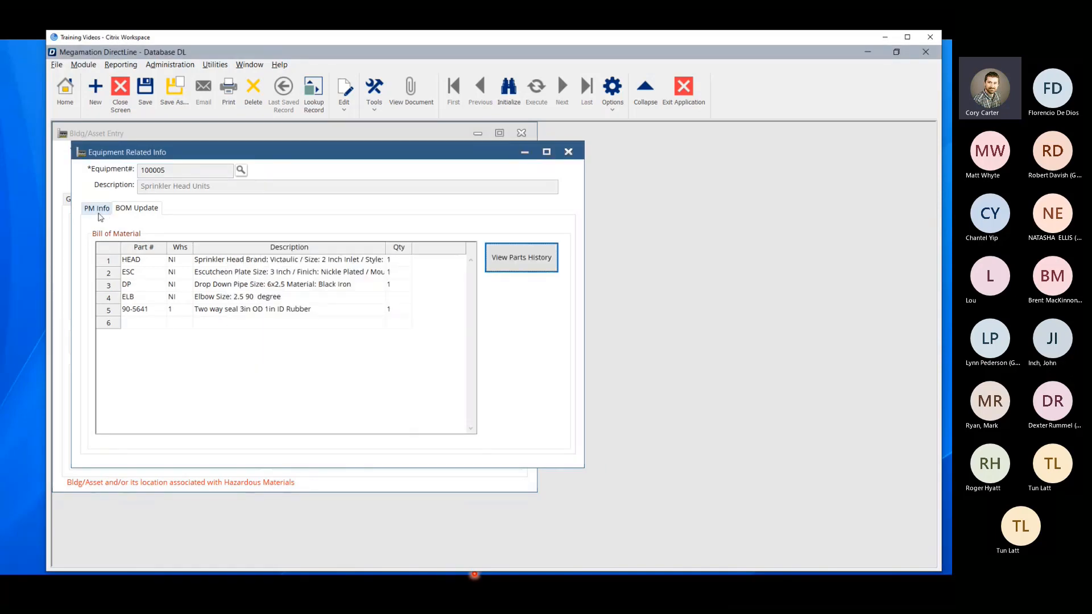
{"action": "left_click", "coordinate": [97, 209]}
{"action": "left_click", "coordinate": [569, 152]}
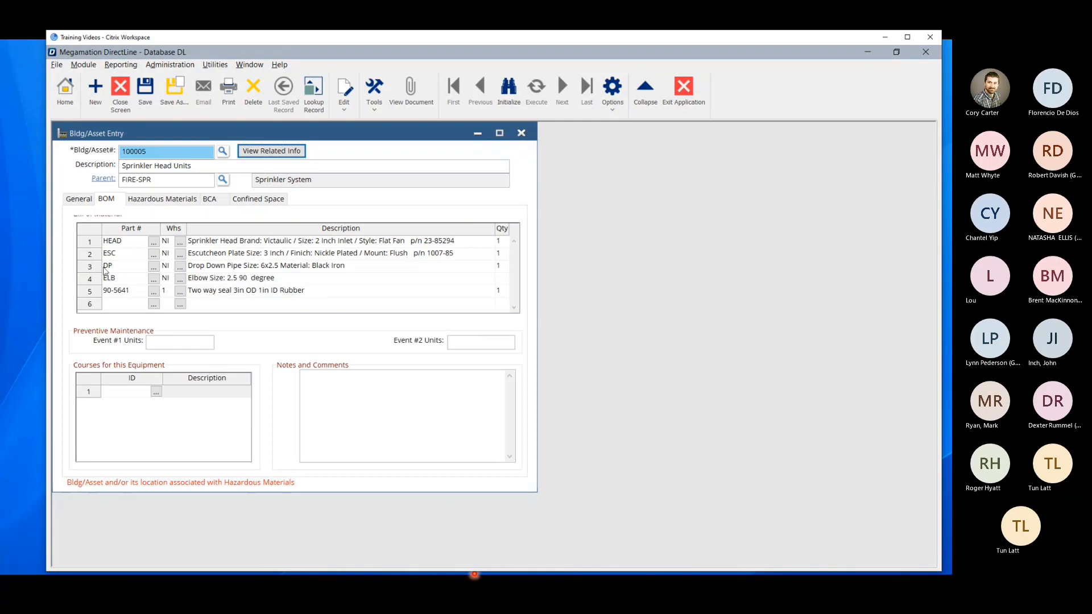
{"action": "left_click", "coordinate": [78, 199]}
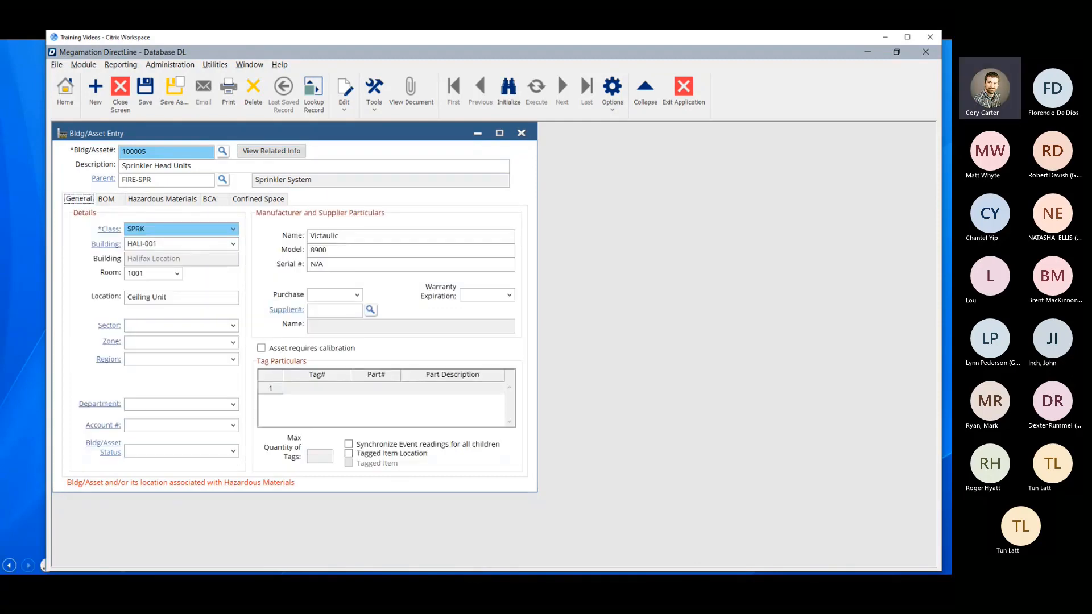
{"action": "key", "text": "alt+Tab"}
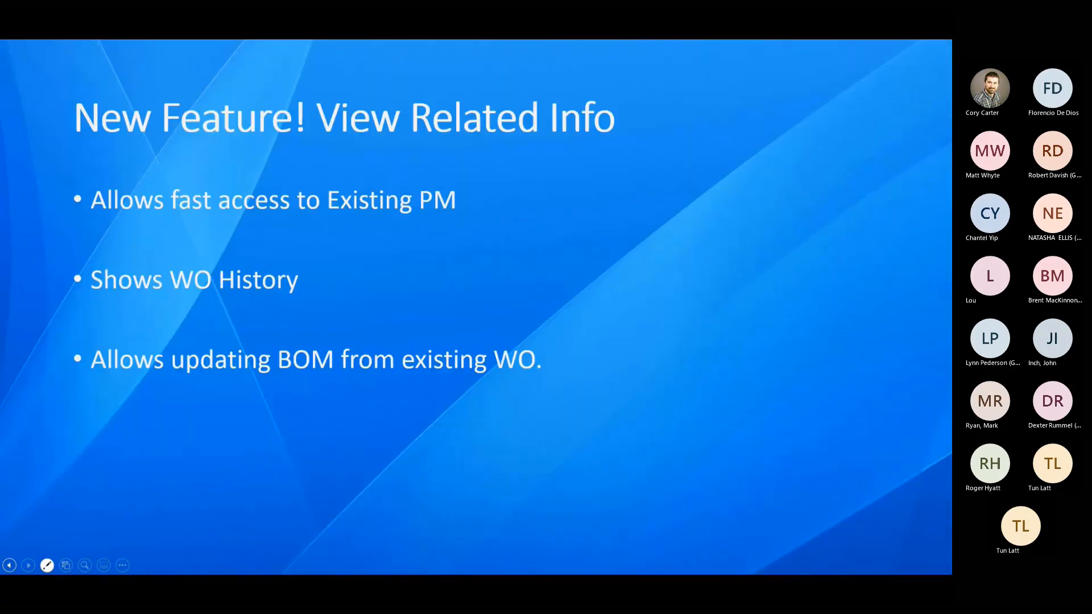
{"action": "key", "text": "Right"}
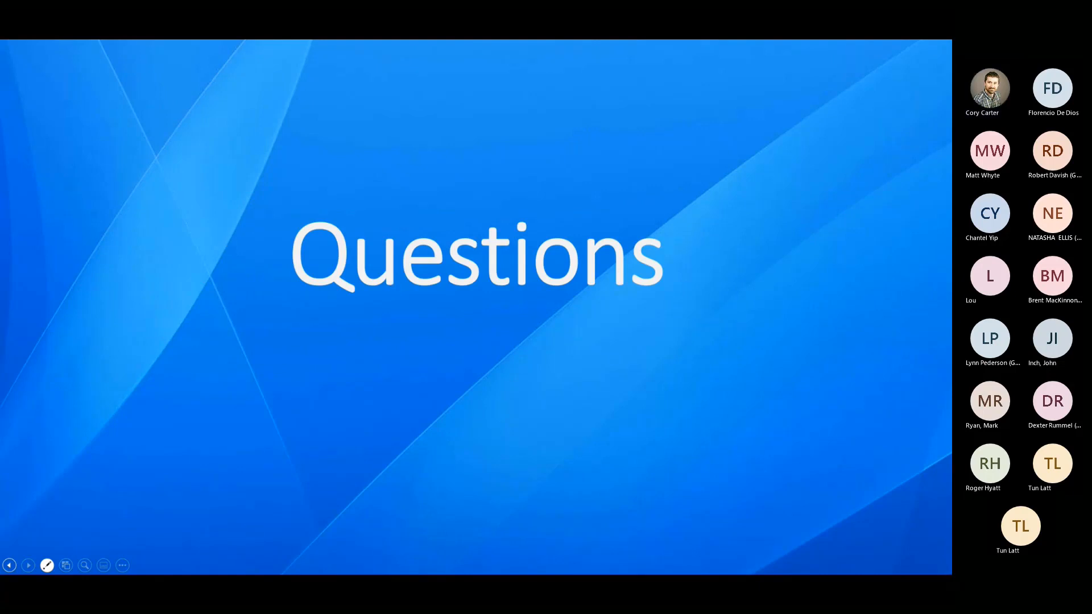
{"action": "key", "text": "Escape"}
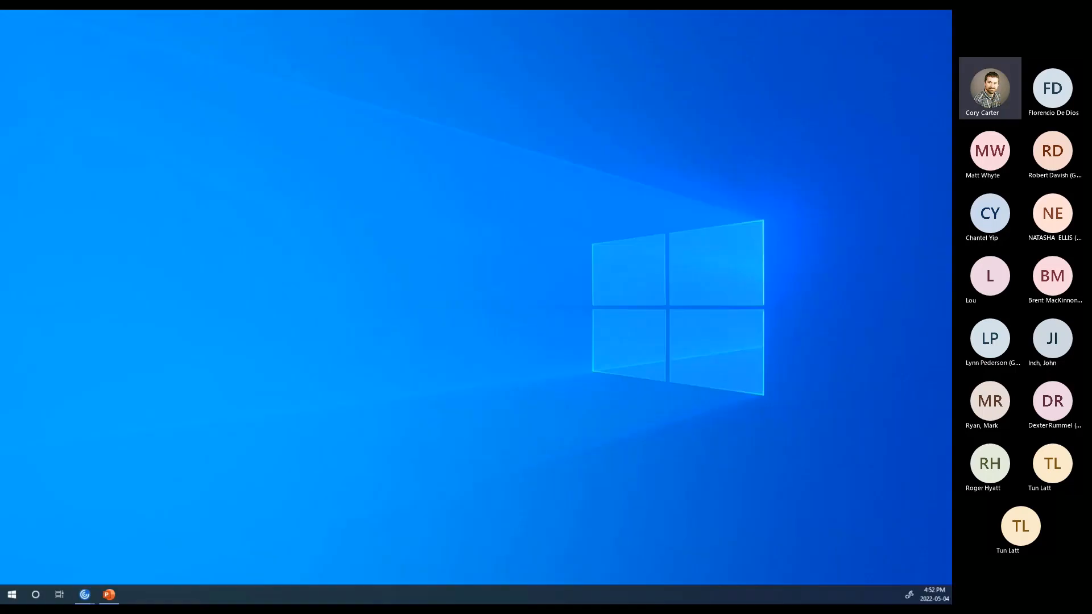